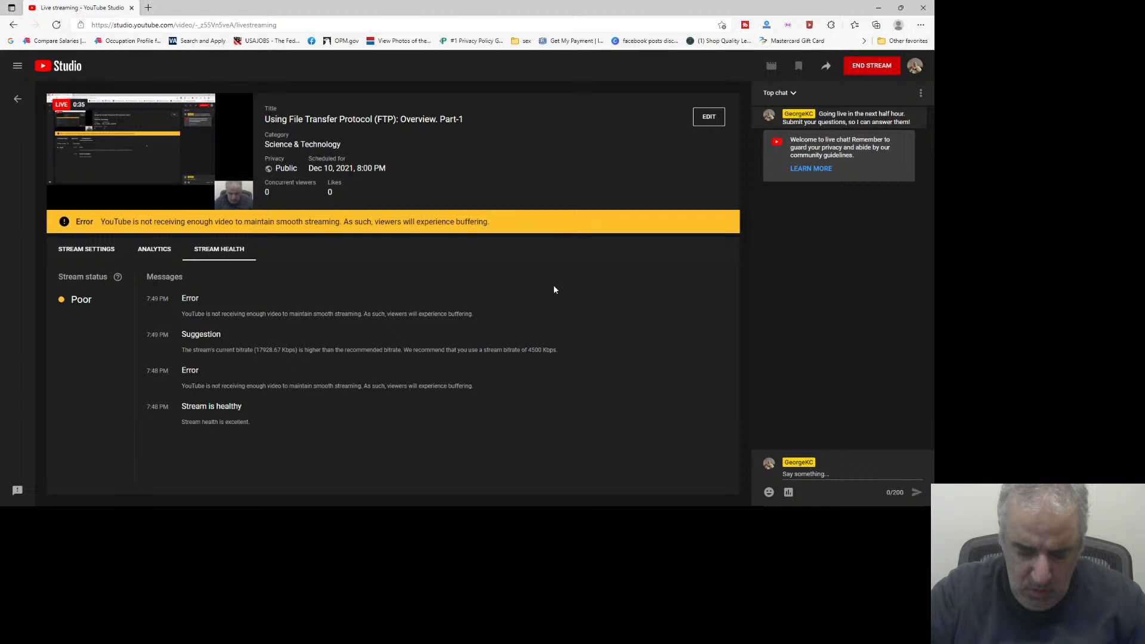
# Minimize the streaming dashboard and switch to FileZilla with its window maximized
pyautogui.click(878, 10)
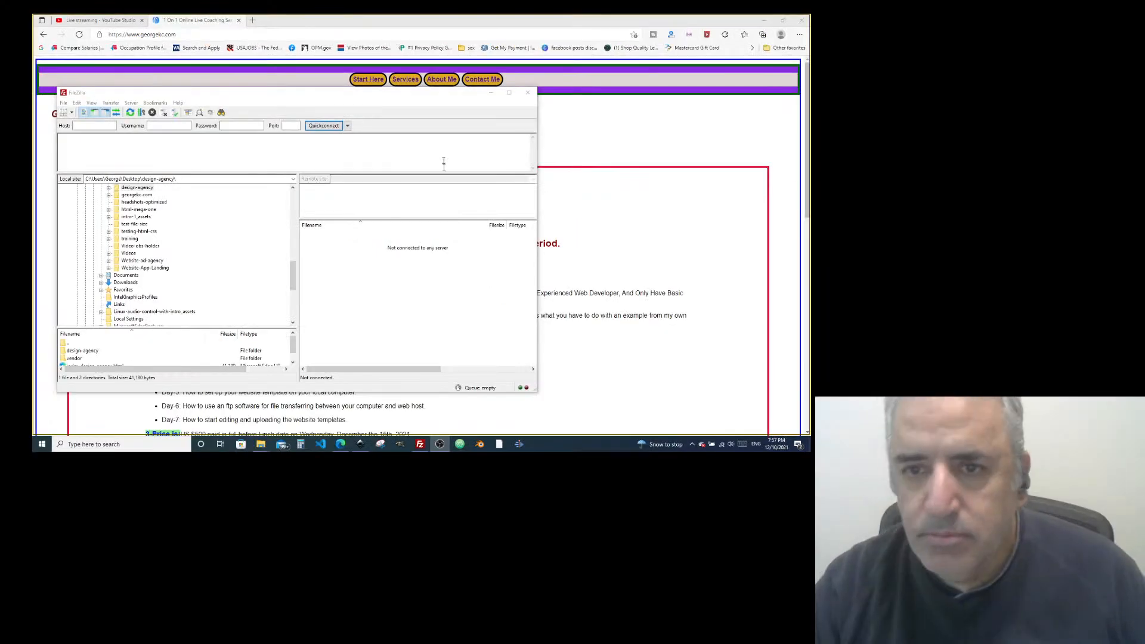
pyautogui.click(508, 94)
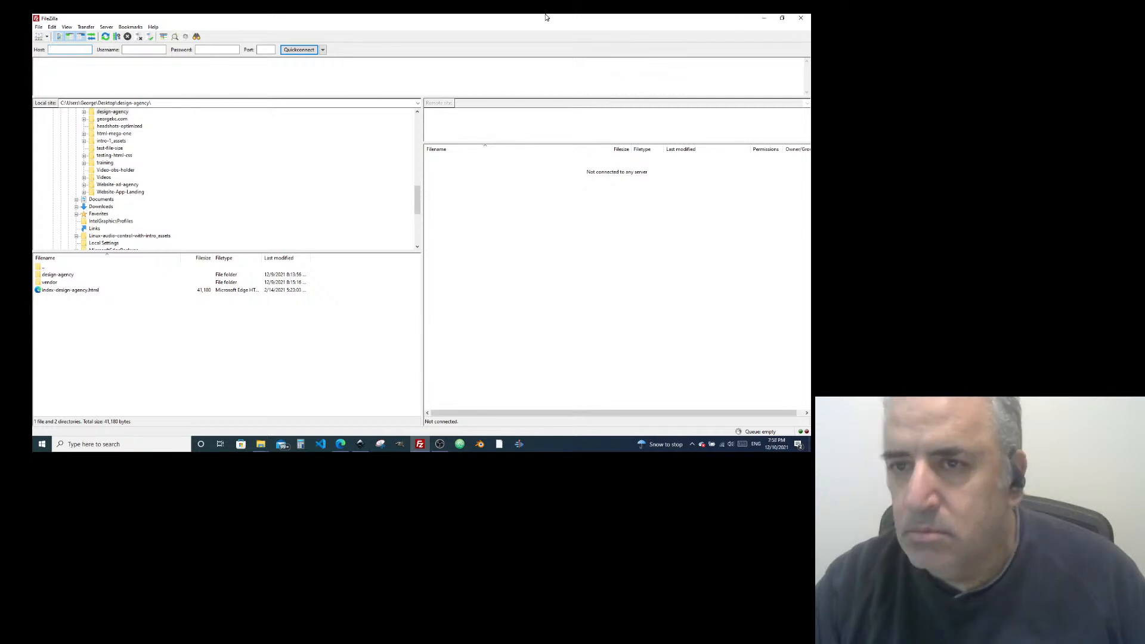
pyautogui.moveTo(545, 17); pyautogui.dragTo(516, 126)
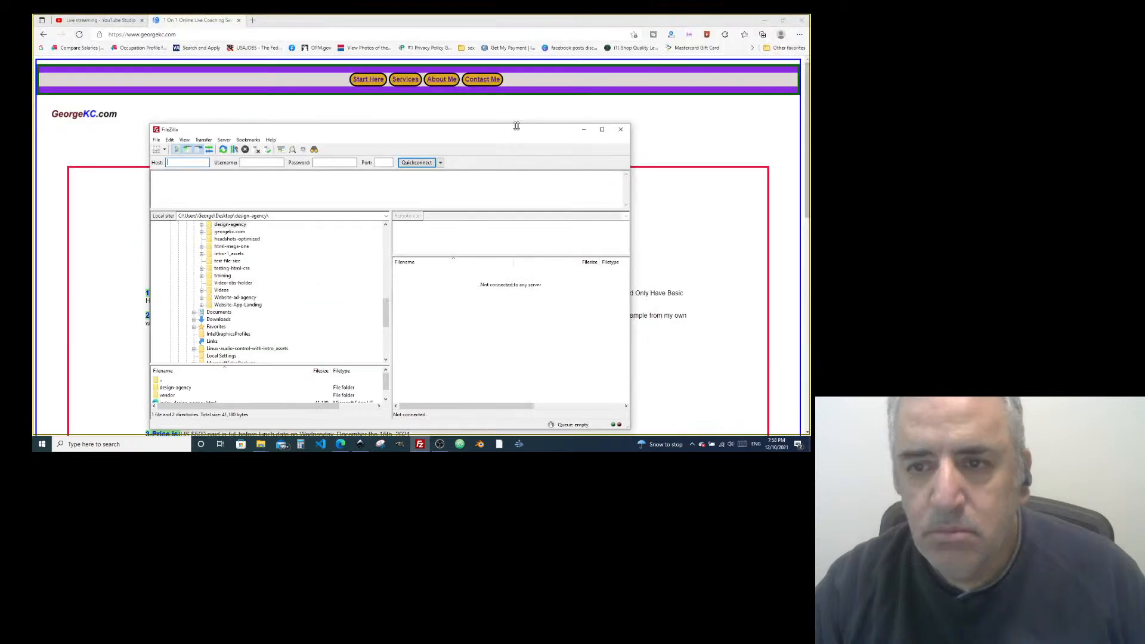
pyautogui.doubleClick(517, 126)
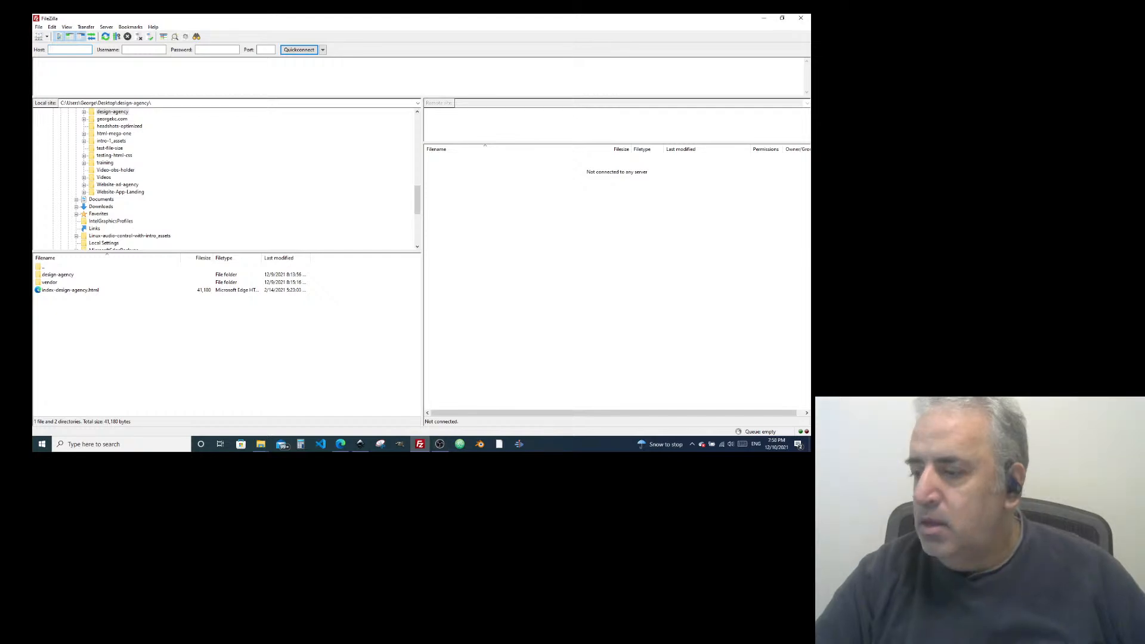
# Open a new Microsoft Edge window and bring the browser with the georgekc.com page to the front
pyautogui.rightClick(336, 445)
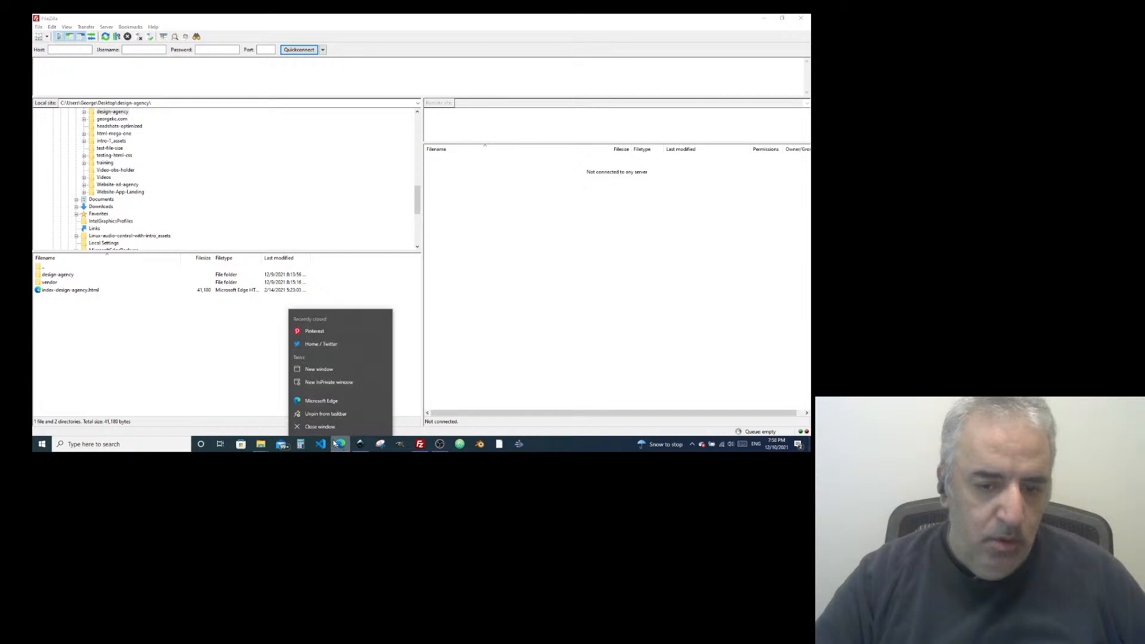
pyautogui.click(321, 401)
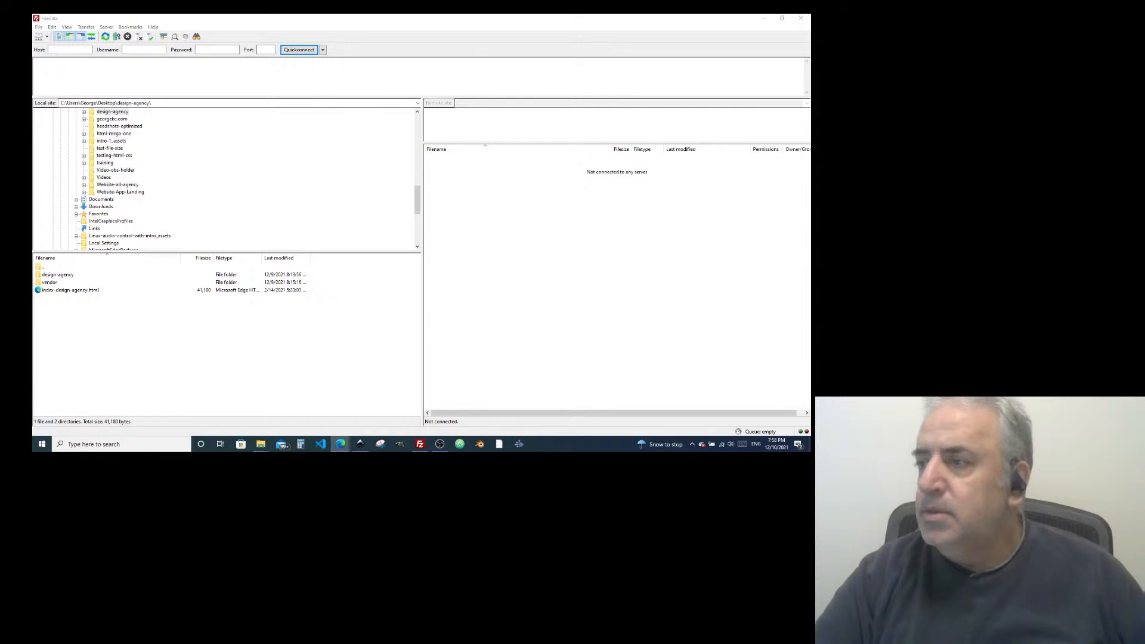
pyautogui.click(70, 50)
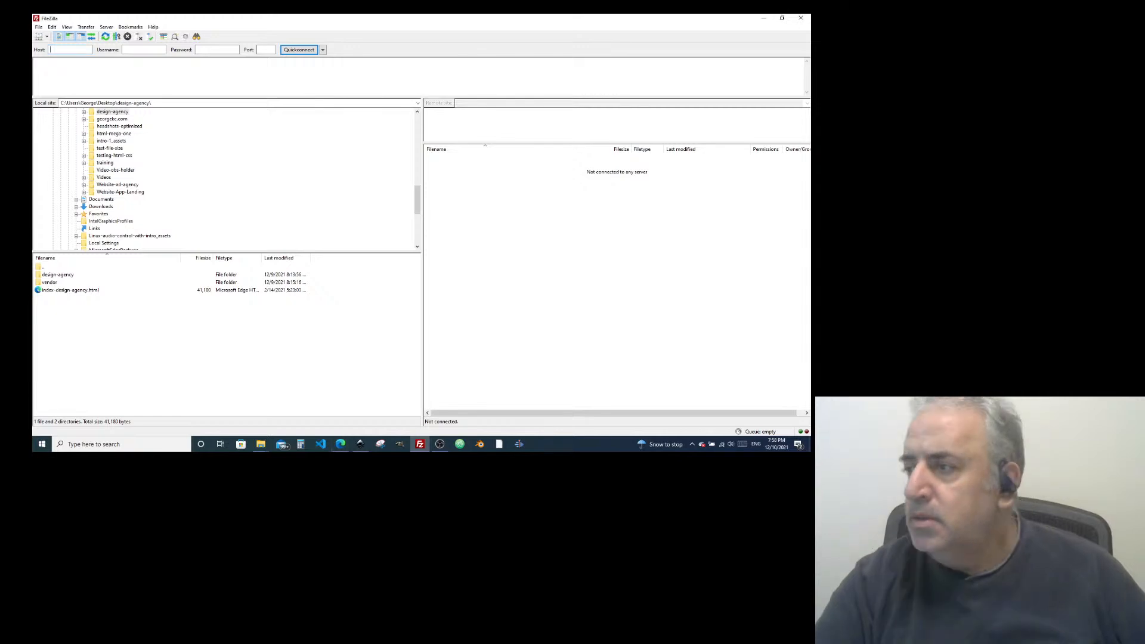
pyautogui.click(340, 445)
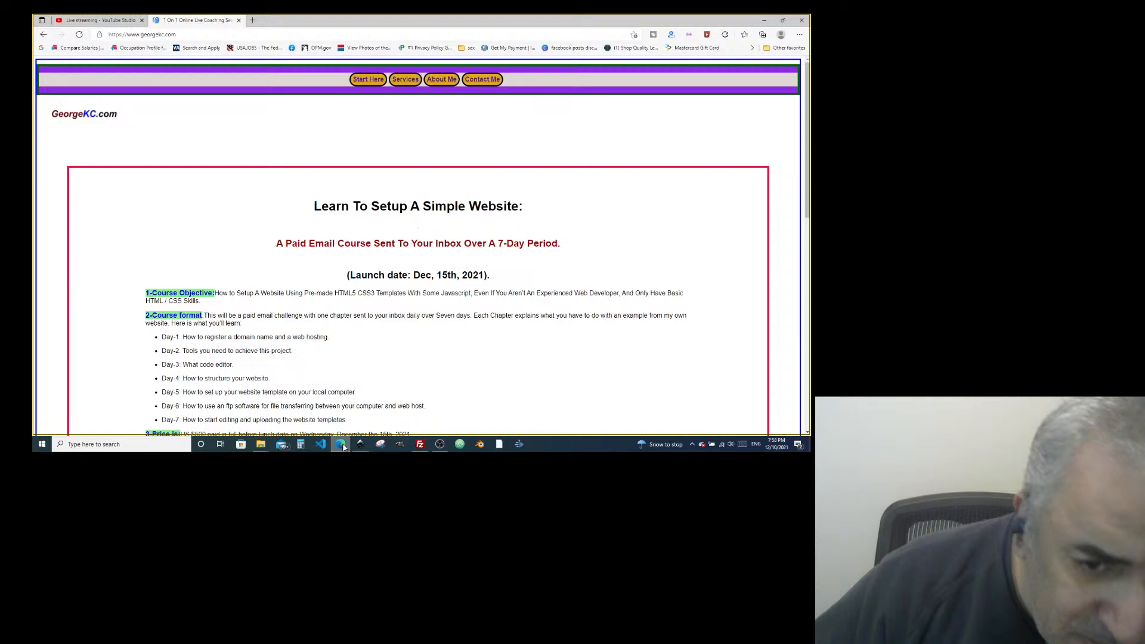
pyautogui.rightClick(341, 445)
pyautogui.click(318, 404)
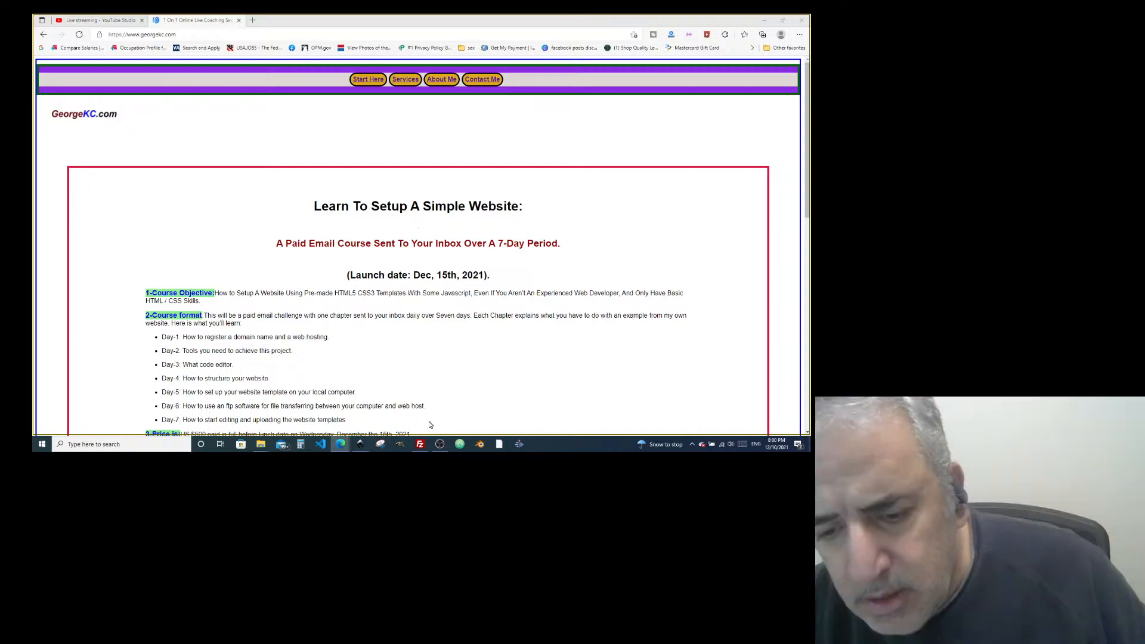
# Switch back to FileZilla, minimize the browser behind it and leave FileZilla maximized
pyautogui.moveTo(420, 447)
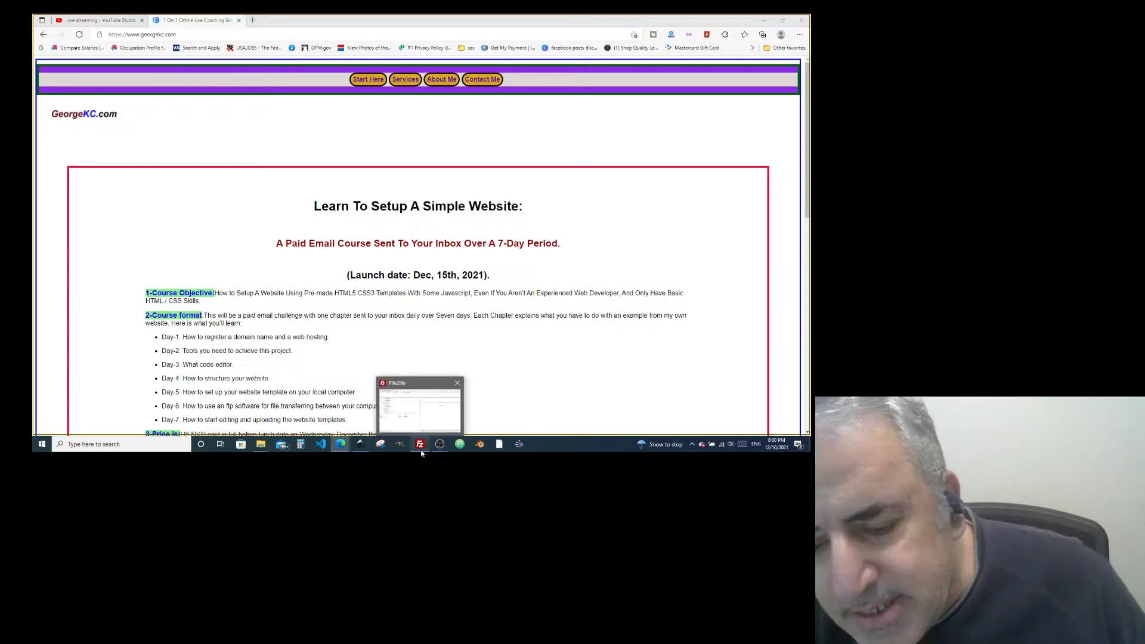
pyautogui.click(420, 448)
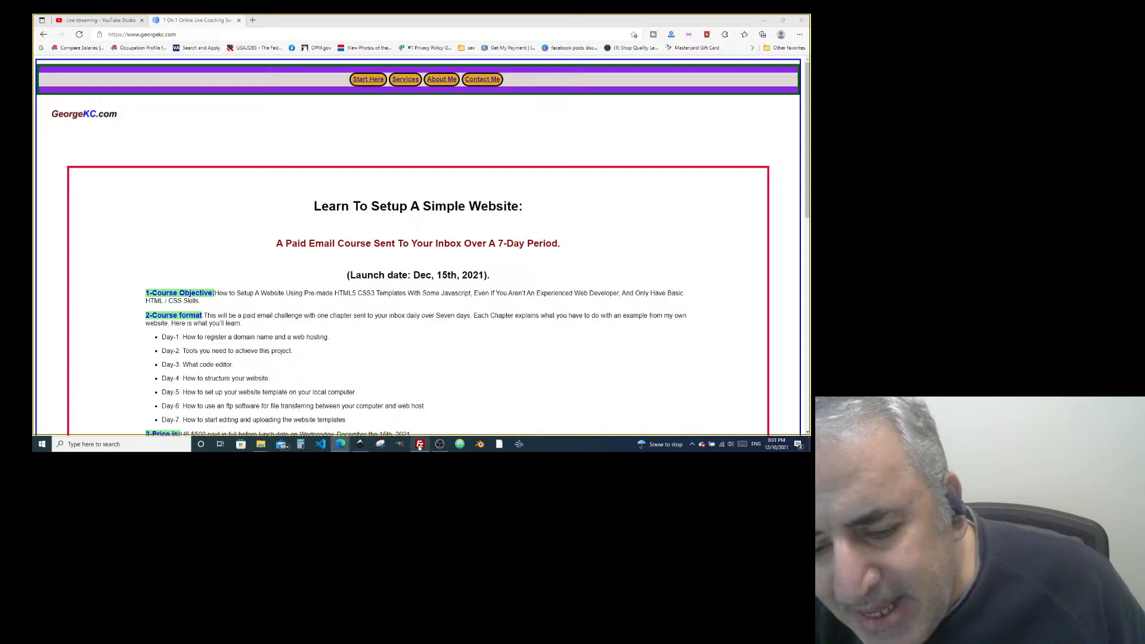
pyautogui.click(420, 447)
pyautogui.click(763, 23)
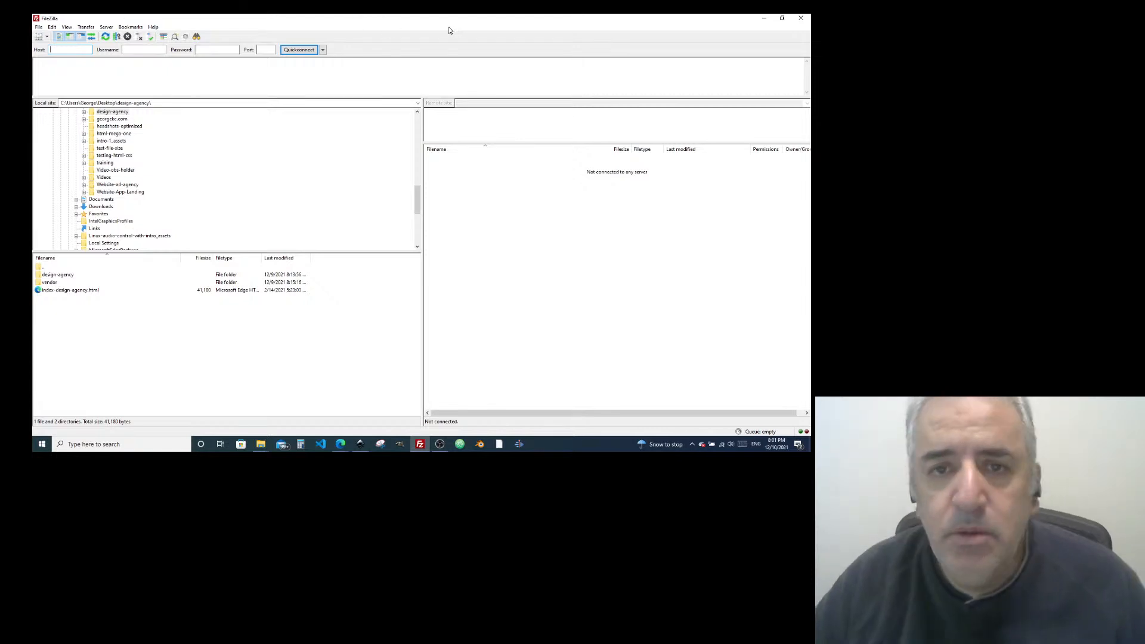
pyautogui.doubleClick(352, 18)
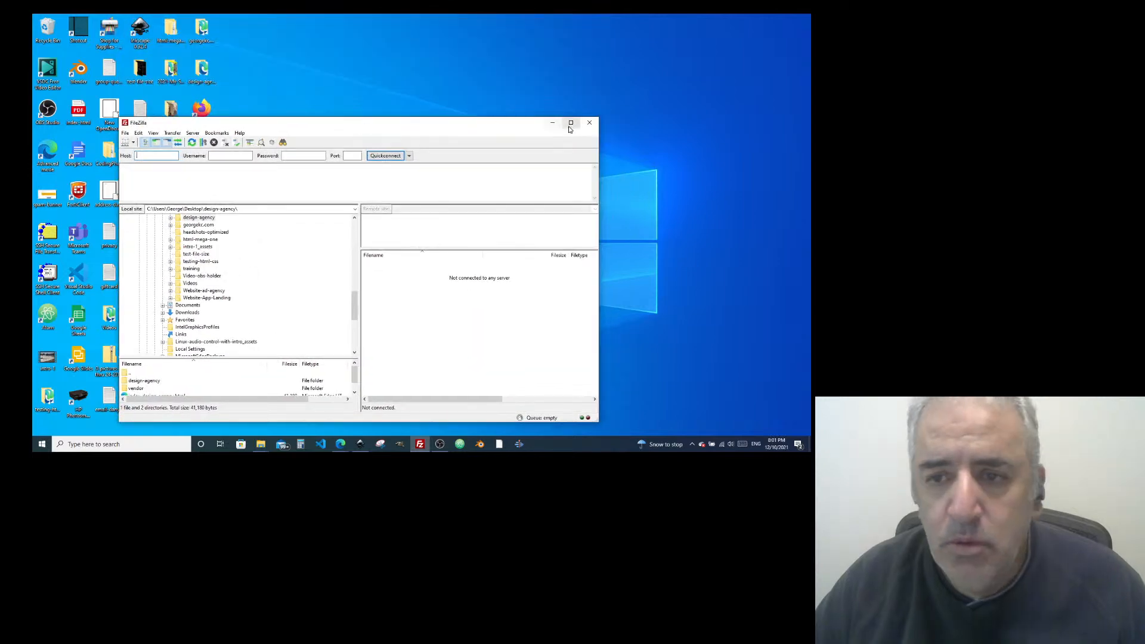
pyautogui.click(568, 120)
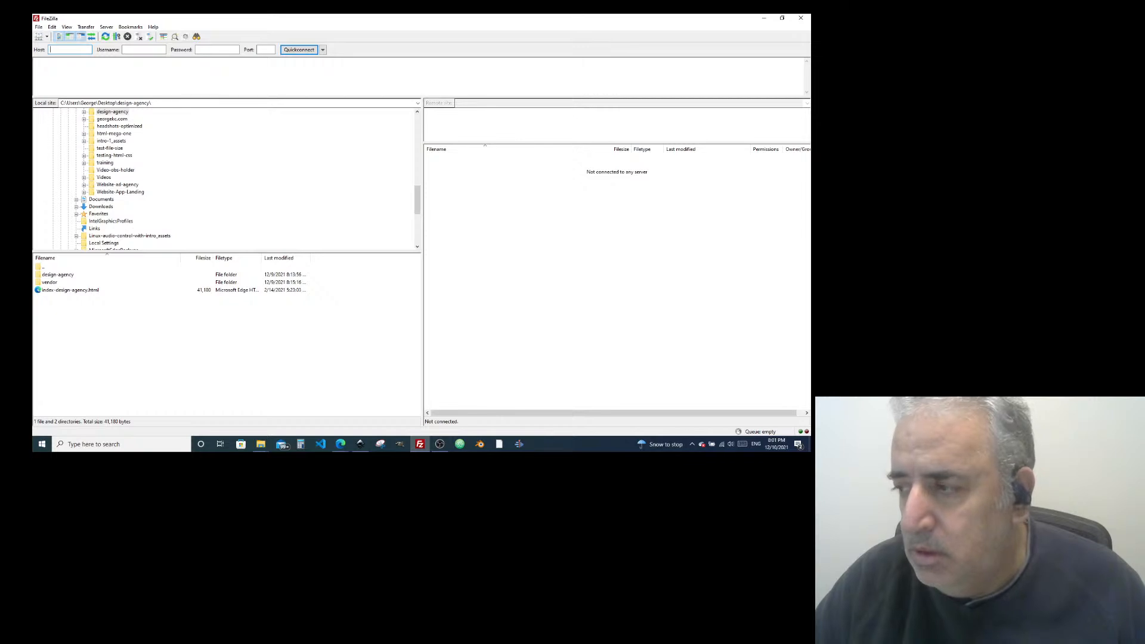
# Turn the computer's speaker volume all the way down
pyautogui.click(731, 444)
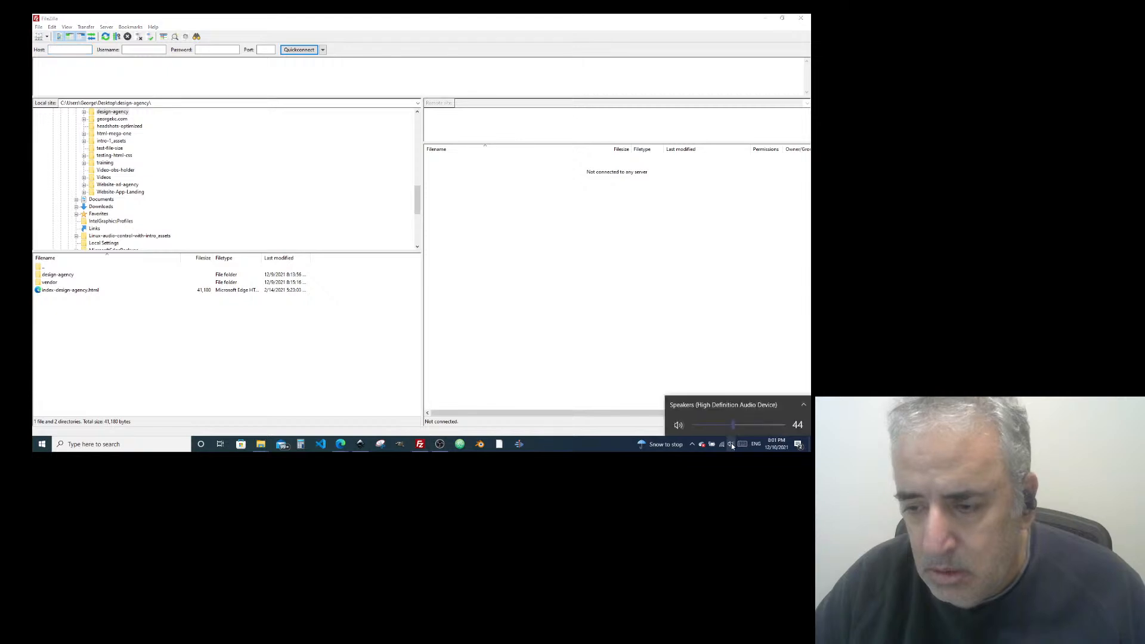
pyautogui.moveTo(732, 424); pyautogui.dragTo(689, 440)
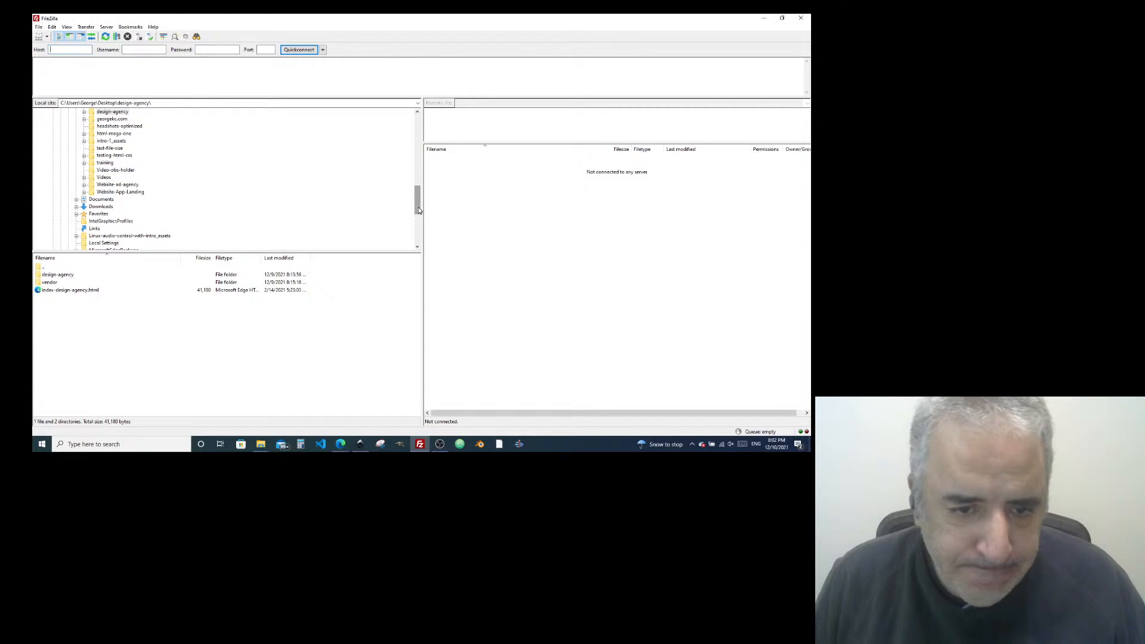
# Enter ftp.georgekc.com as the host for the FTP connection
pyautogui.moveTo(418, 209); pyautogui.dragTo(418, 127)
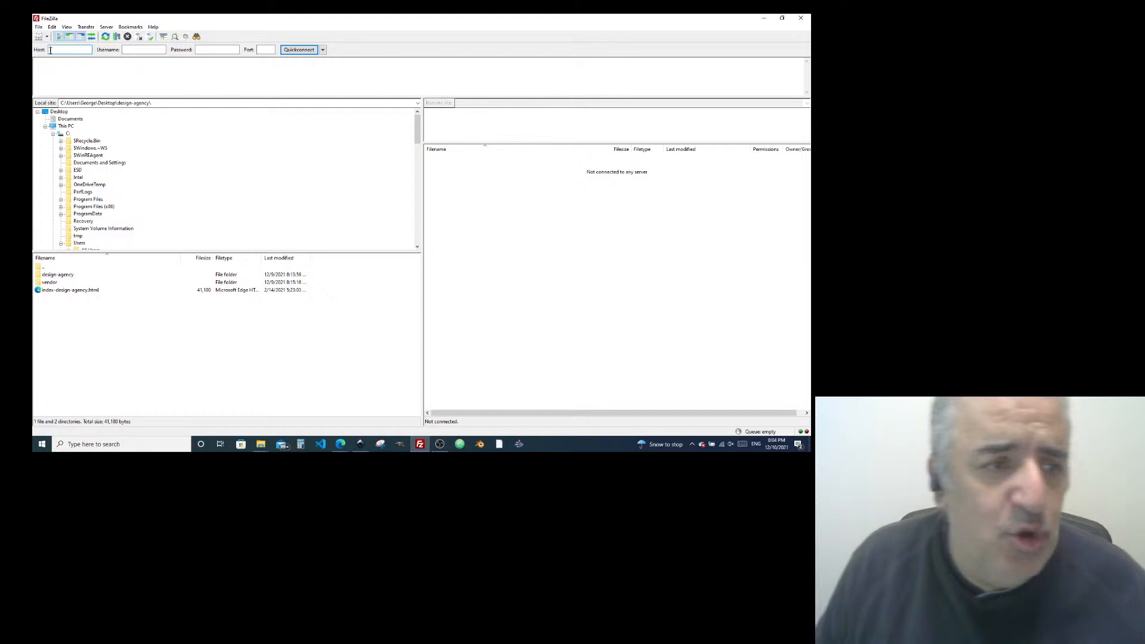
pyautogui.write('ft')
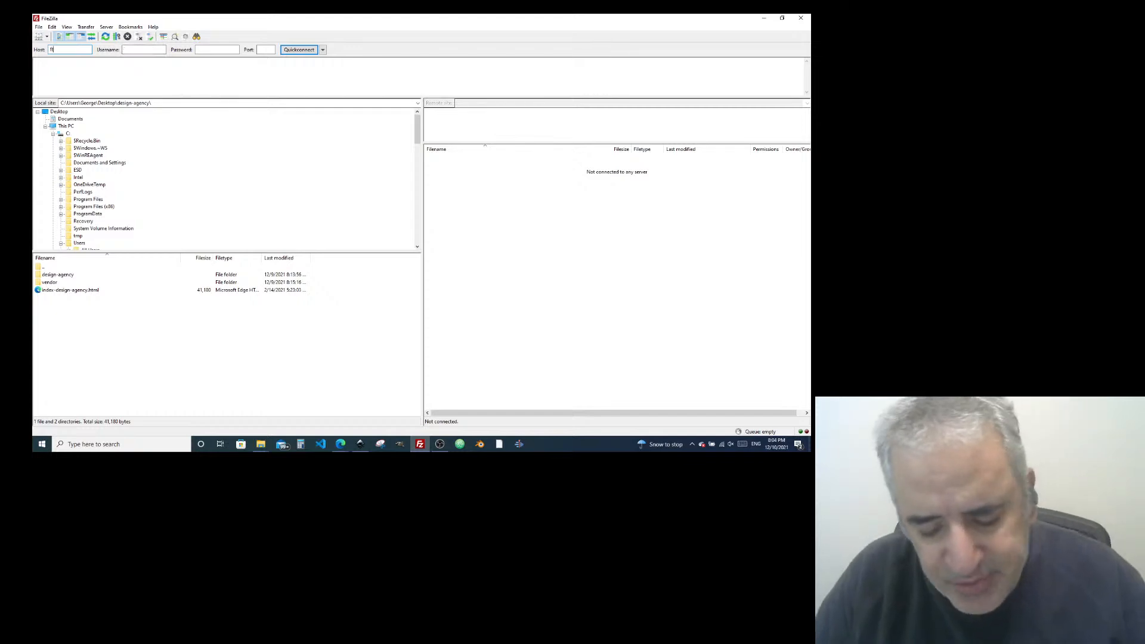
pyautogui.write('p')
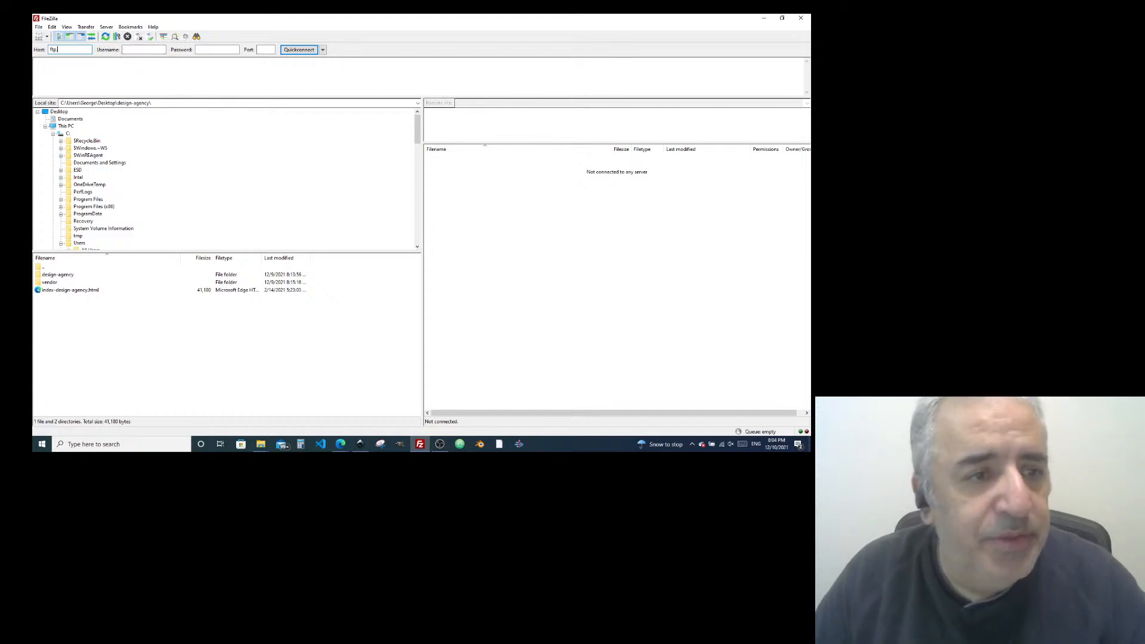
pyautogui.write('.')
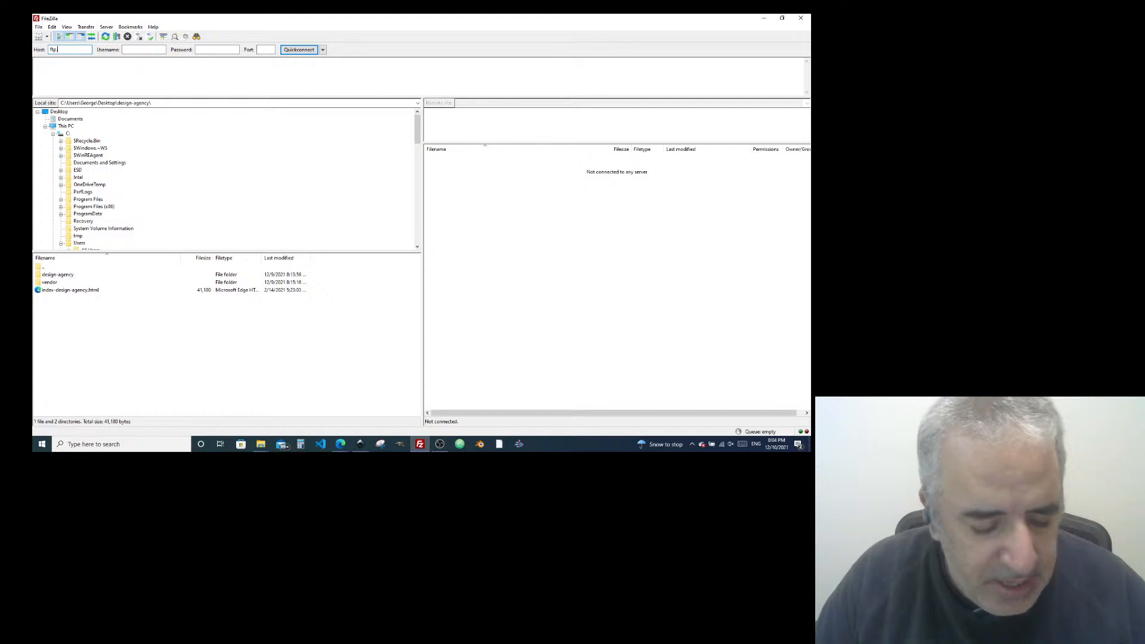
pyautogui.write('g')
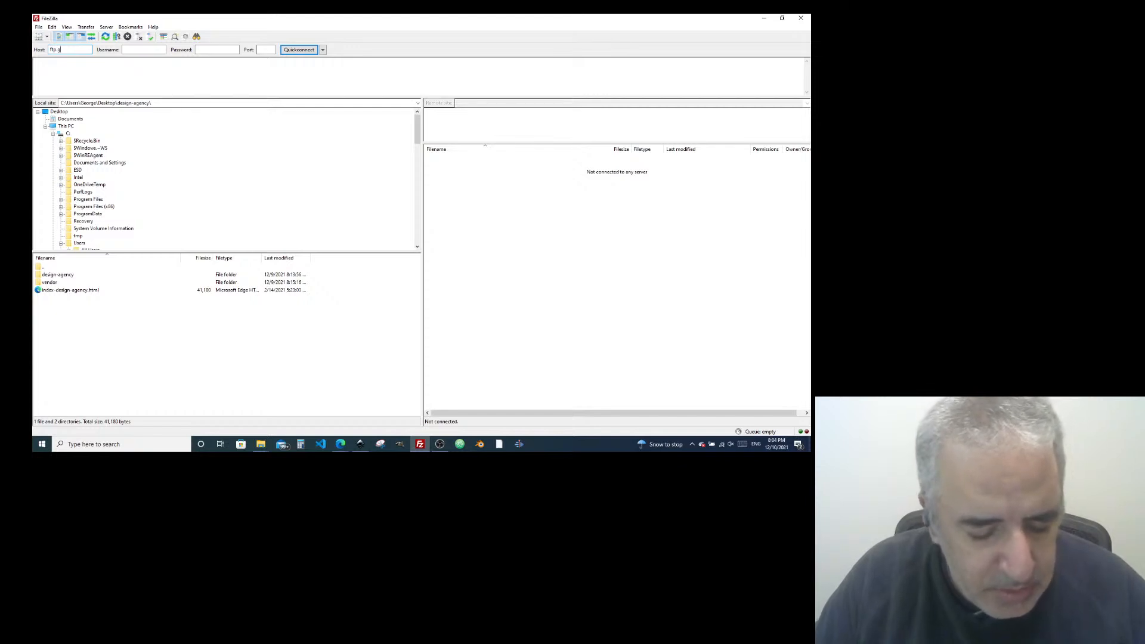
pyautogui.write('eorgekc.com')
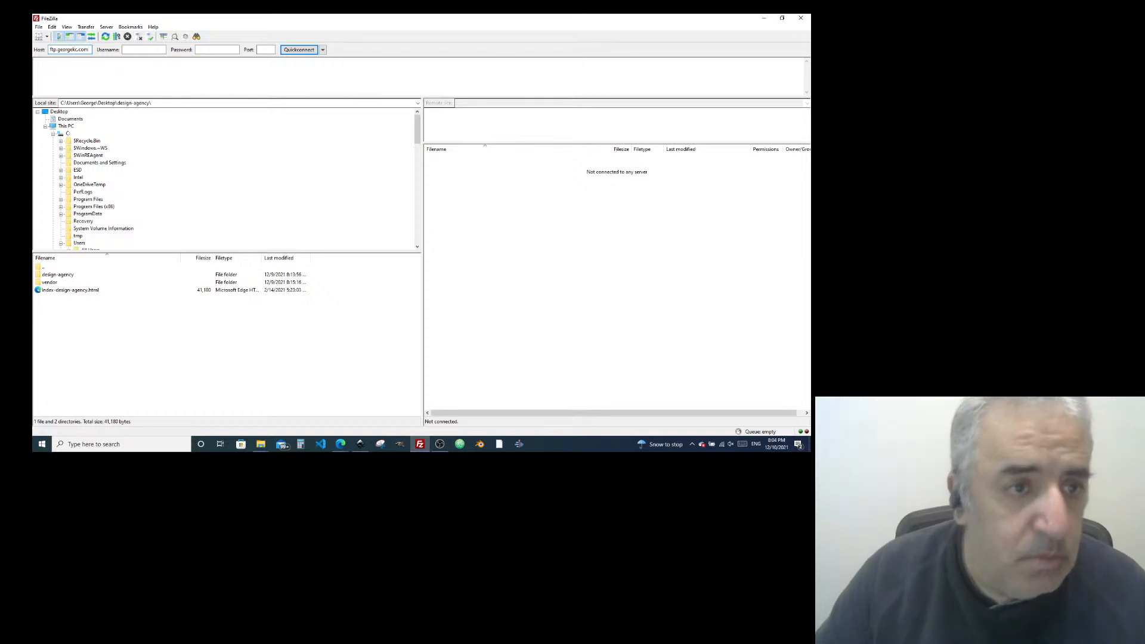
# Enter the FTP account's username and password for the connection
pyautogui.click(143, 50)
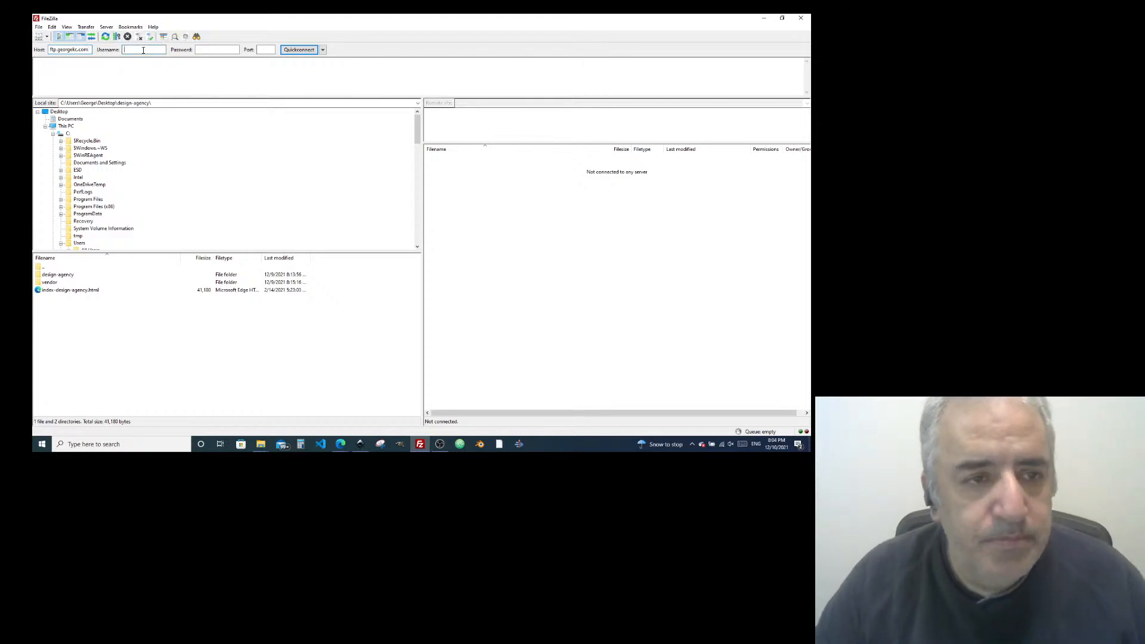
pyautogui.click(200, 50)
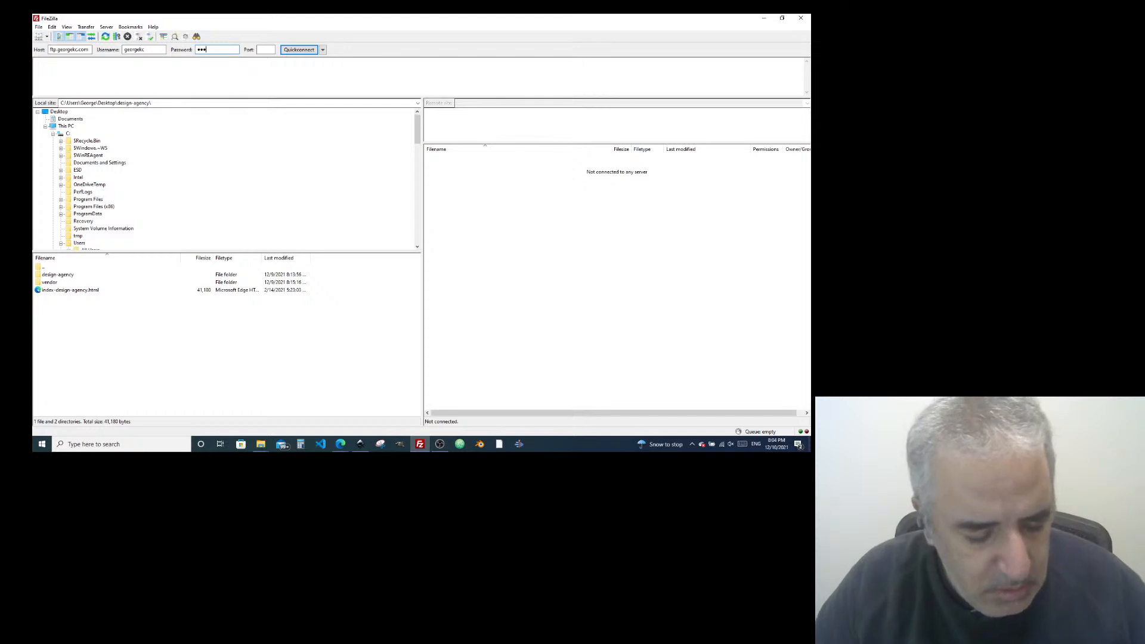
pyautogui.write('••••••••••')
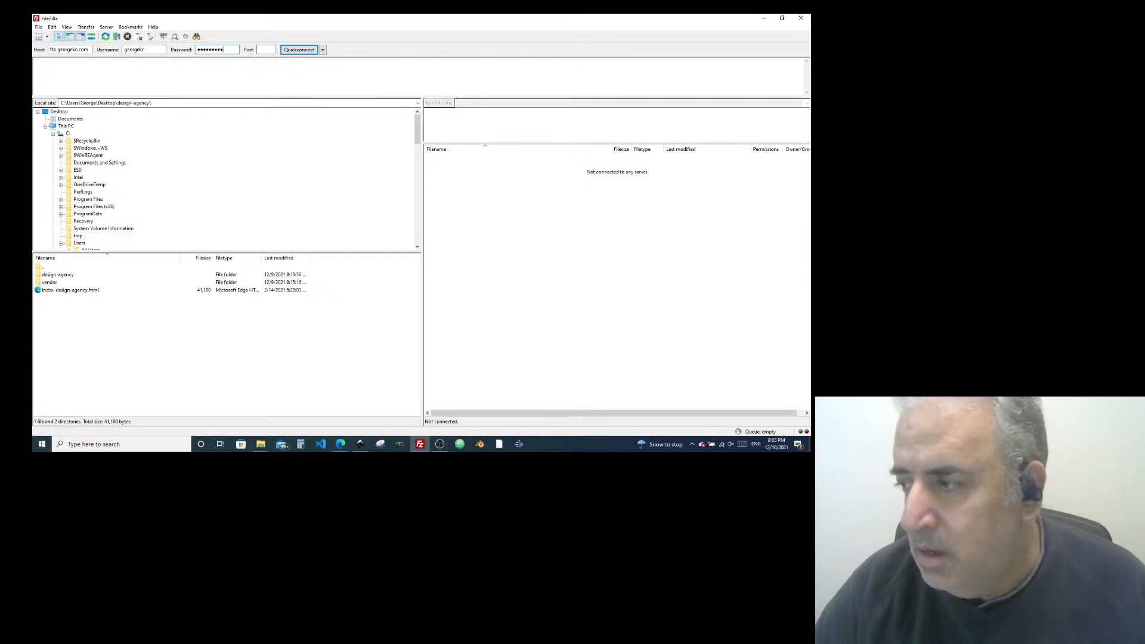
pyautogui.hotkey('alt', 'Tab')
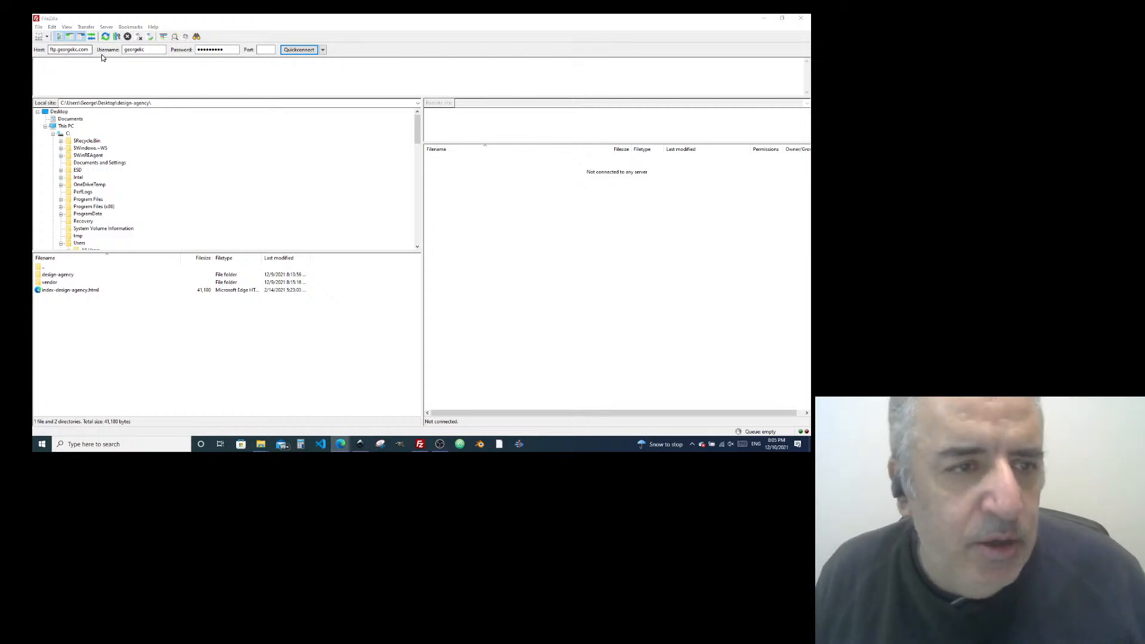
pyautogui.click(226, 51)
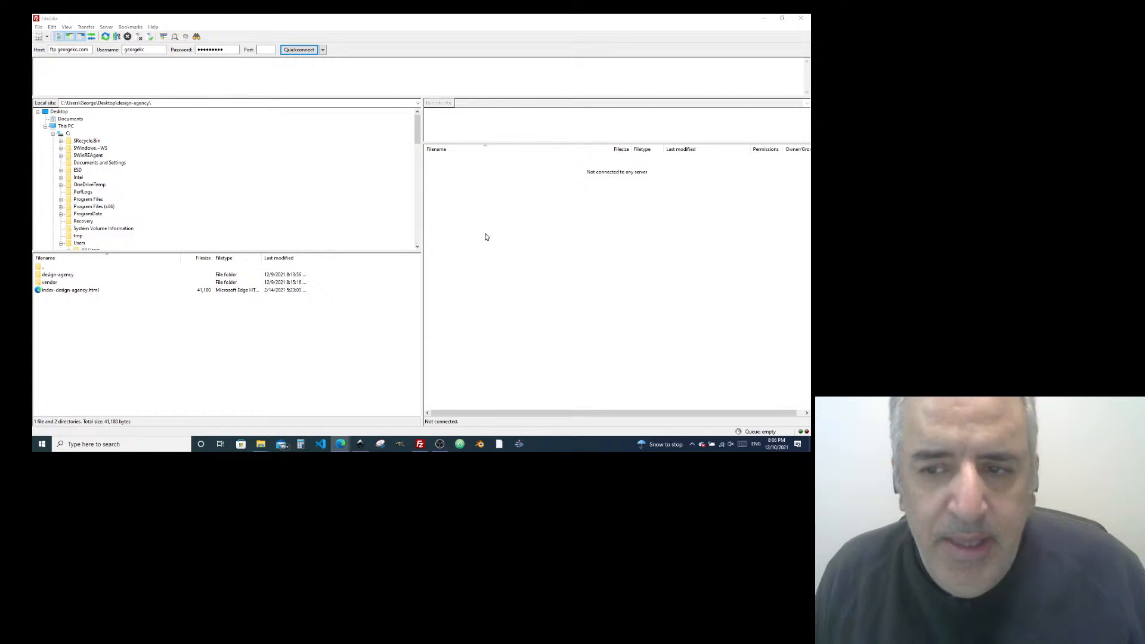
# Change the local site path from the design-agency folder to its parent Desktop folder
pyautogui.click(154, 105)
pyautogui.click(160, 104)
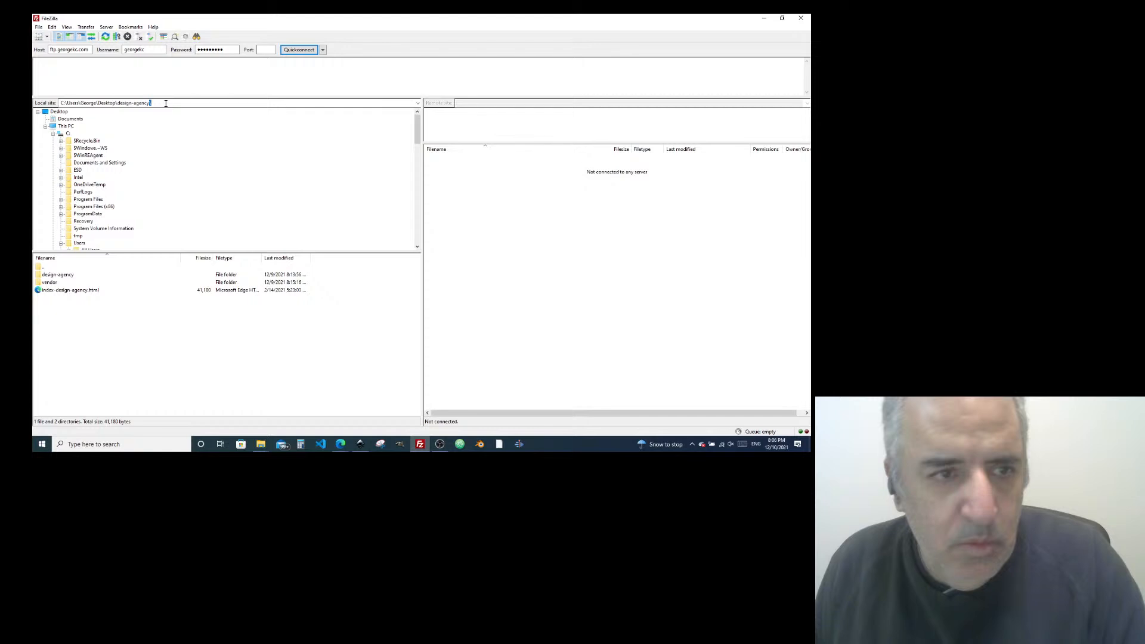
pyautogui.press('BackSpace')
pyautogui.press('BackSpace')
pyautogui.press('BackSpace')
pyautogui.press('BackSpace')
pyautogui.press('BackSpace')
pyautogui.press('BackSpace')
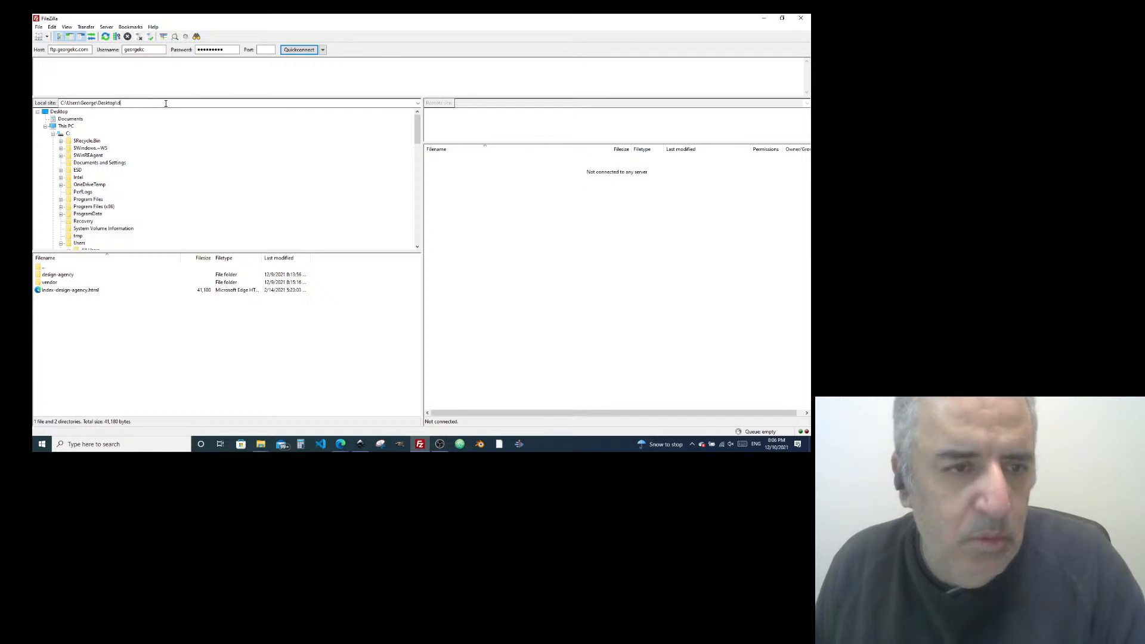
pyautogui.press('Return')
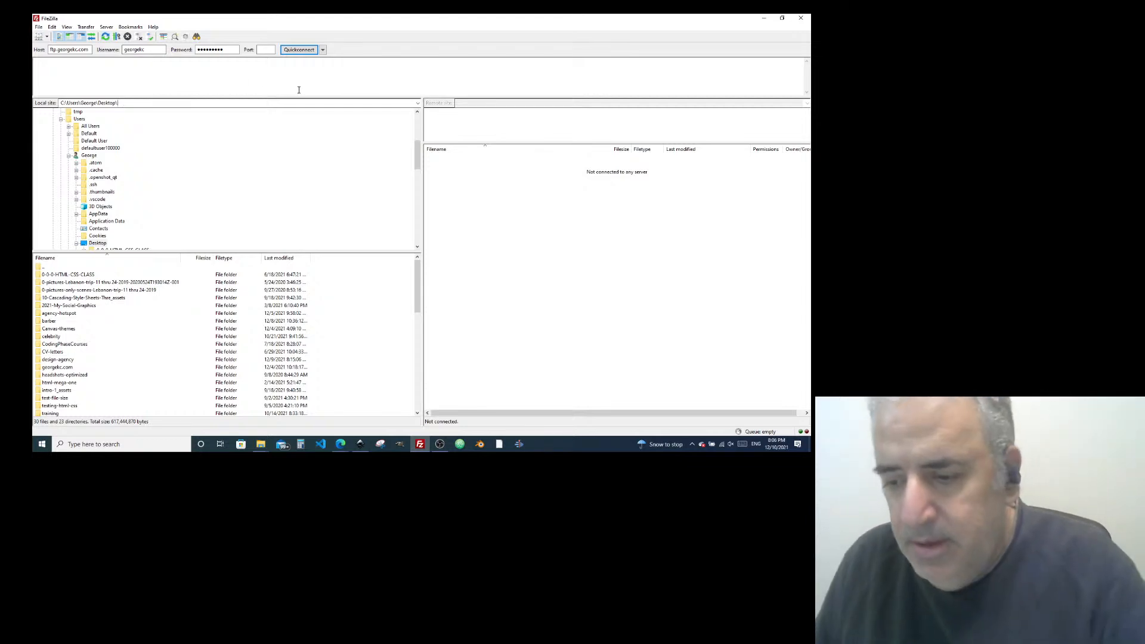
# Connect to the FTP server with Quickconnect and accept the insecure plain FTP connection
pyautogui.click(294, 53)
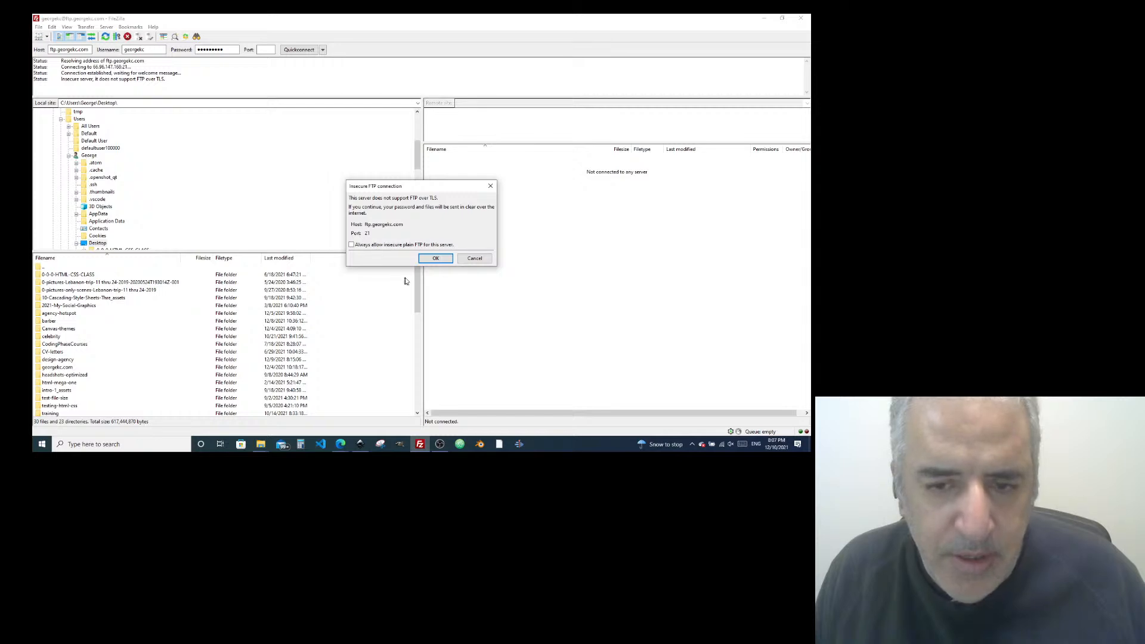
pyautogui.click(438, 257)
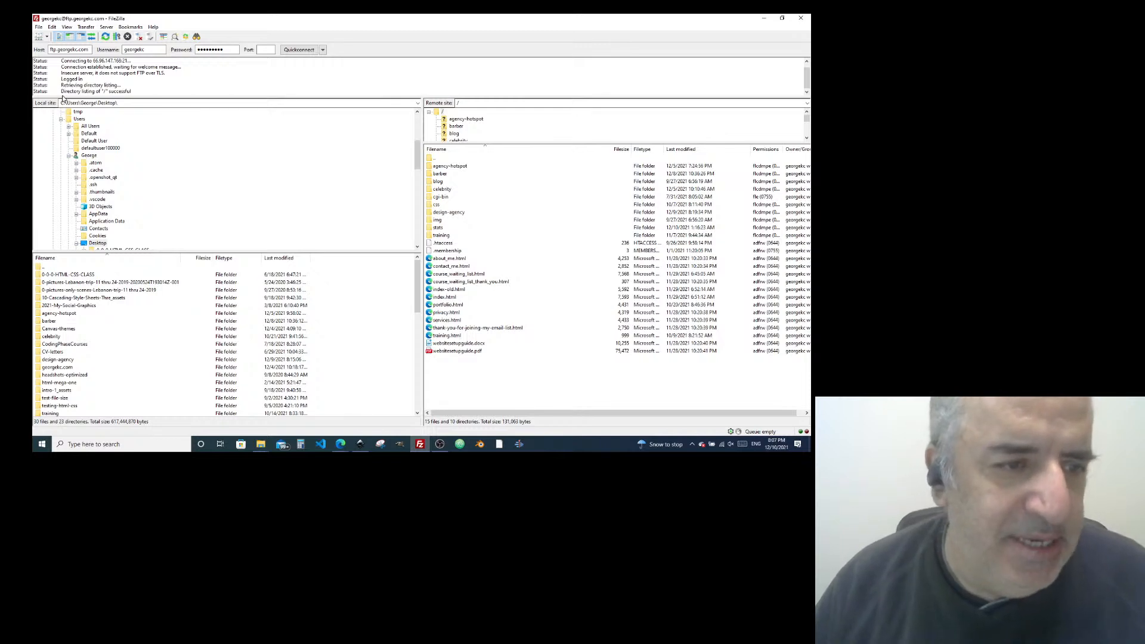
# Examine the local site path and look through the files and folders listed for the local Desktop
pyautogui.click(123, 104)
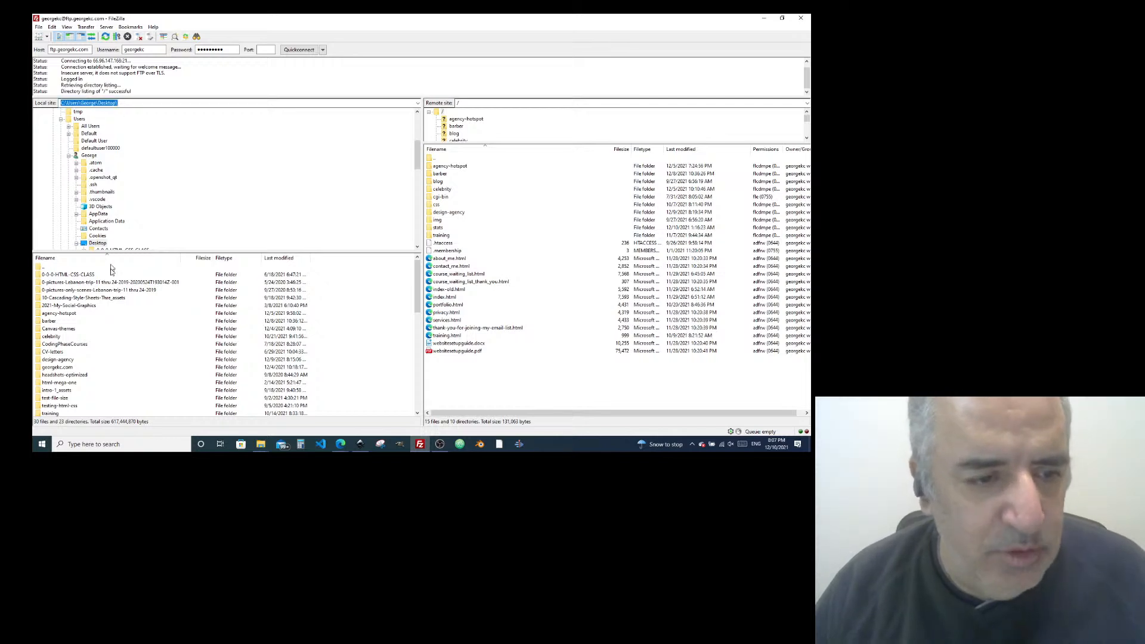
pyautogui.scroll(-11, 90, 358)
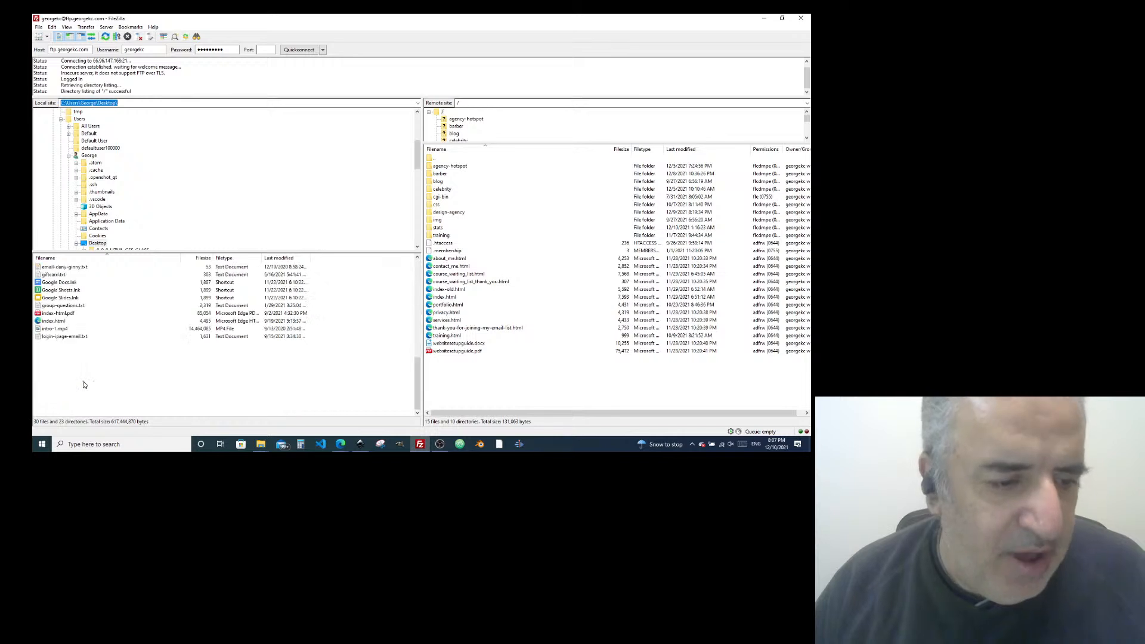
pyautogui.scroll(11, 83, 377)
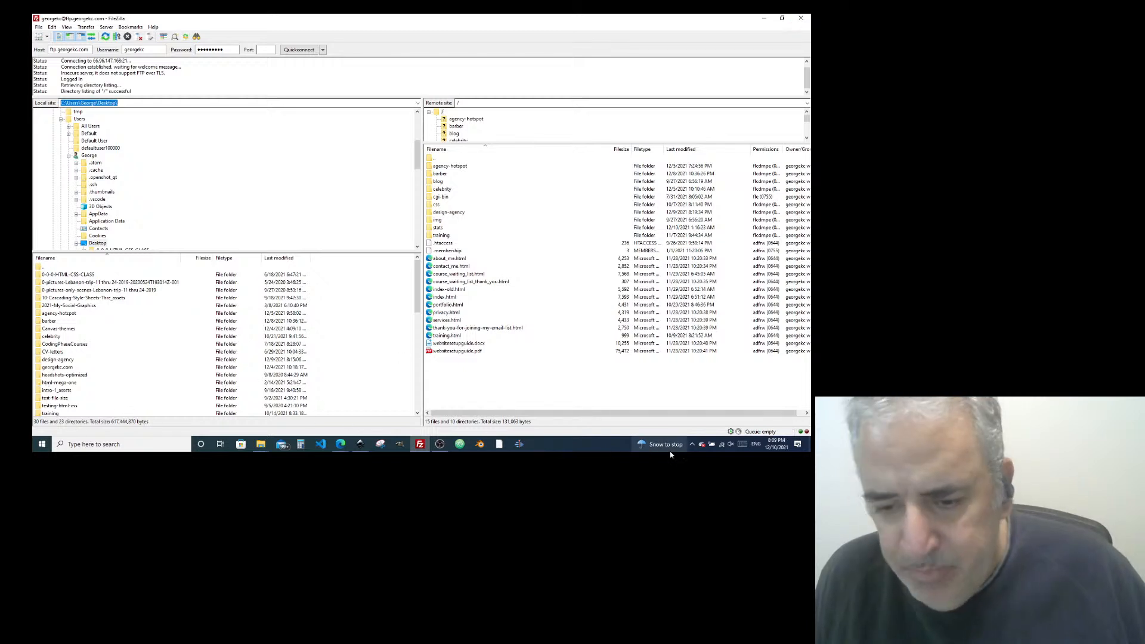
pyautogui.click(720, 447)
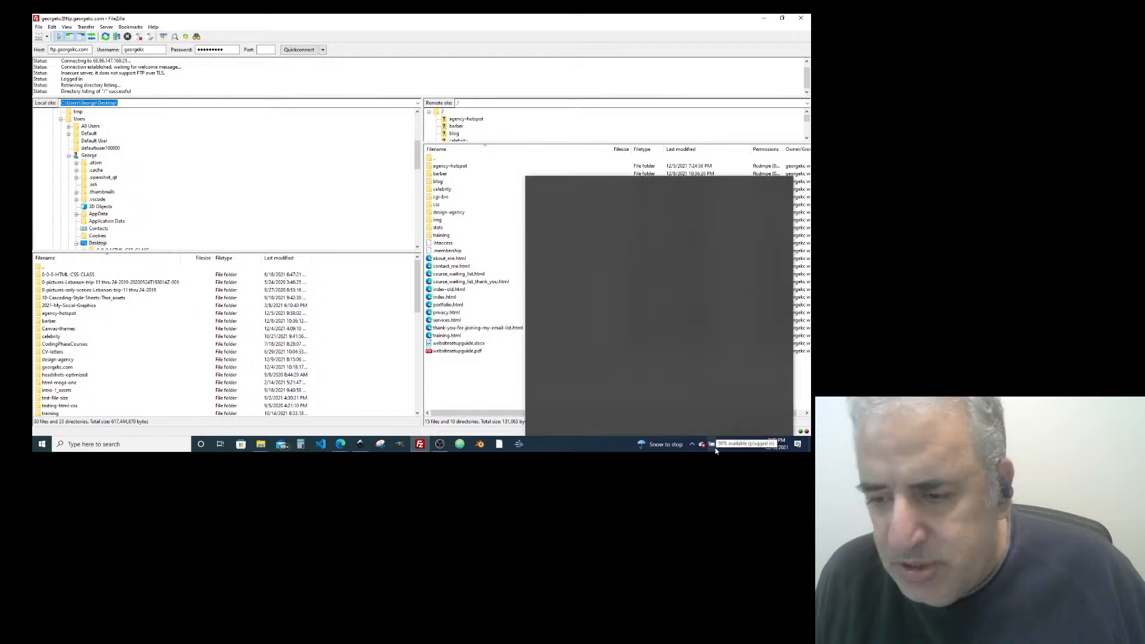
pyautogui.click(370, 18)
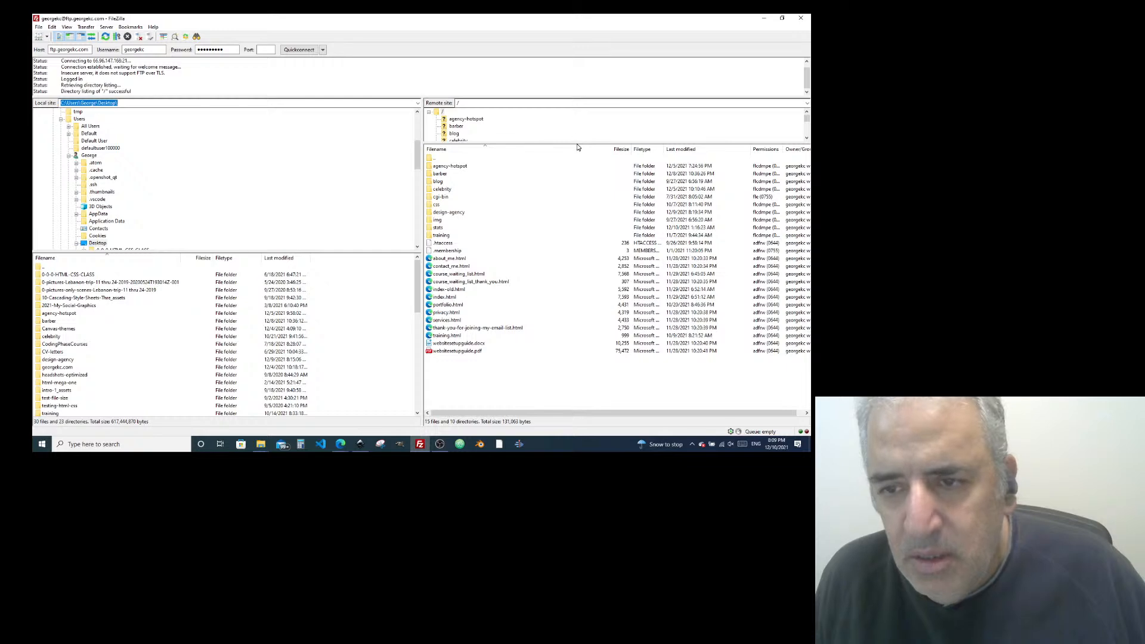
# Adjust the heights of the remote and local directory trees and open the Desktop's georgekc.com folder as the local site
pyautogui.moveTo(574, 143); pyautogui.dragTo(569, 175)
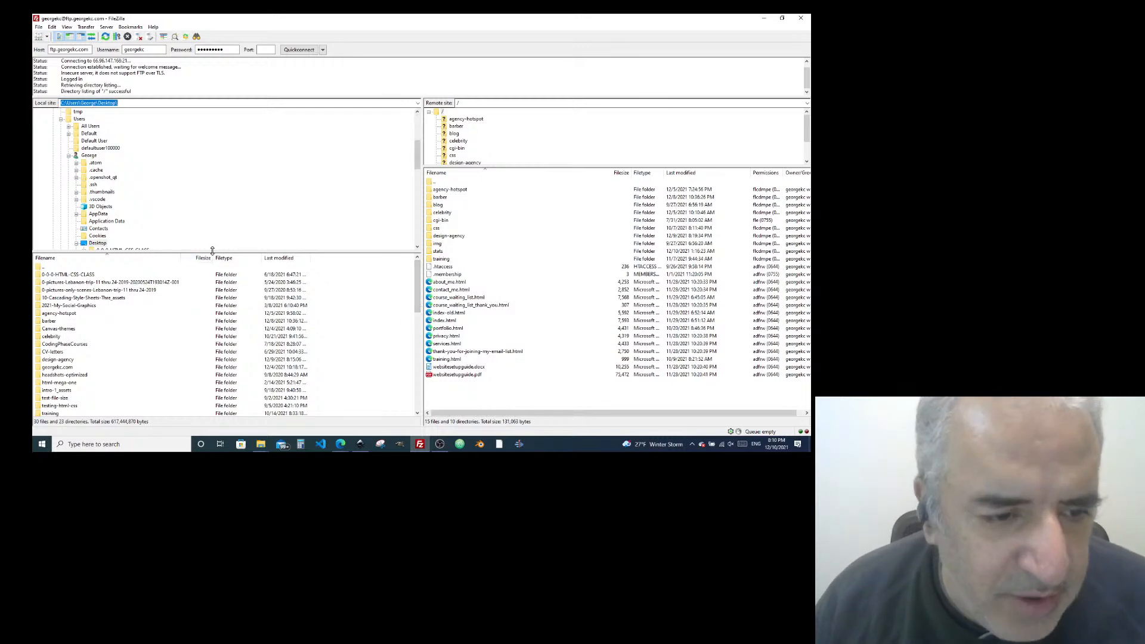
pyautogui.moveTo(213, 251); pyautogui.dragTo(238, 198)
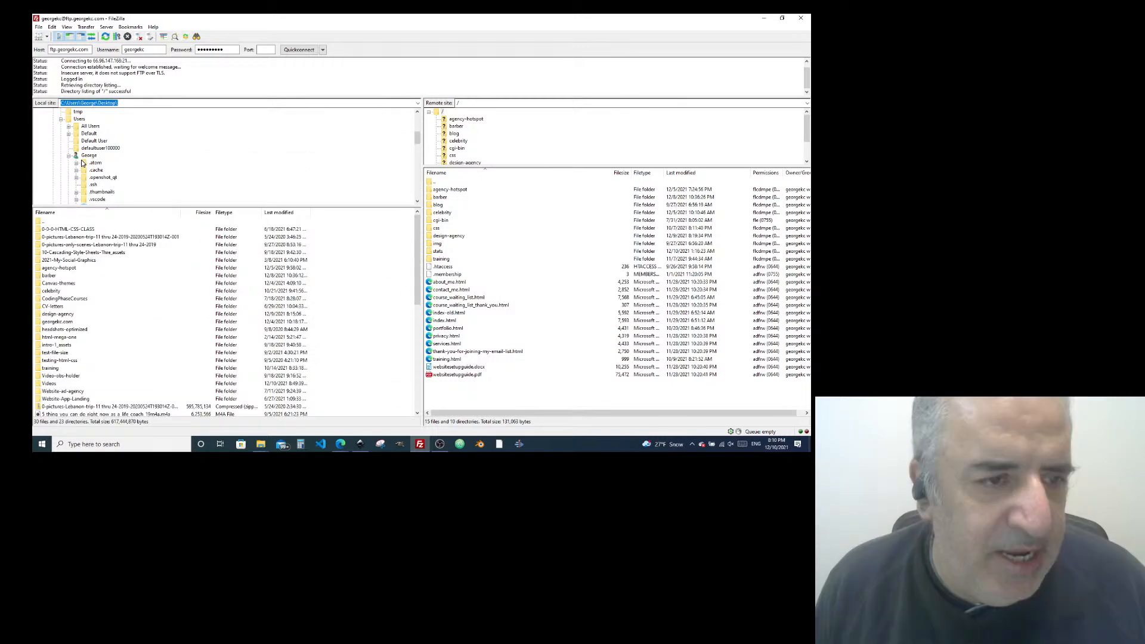
pyautogui.scroll(-5, 203, 178)
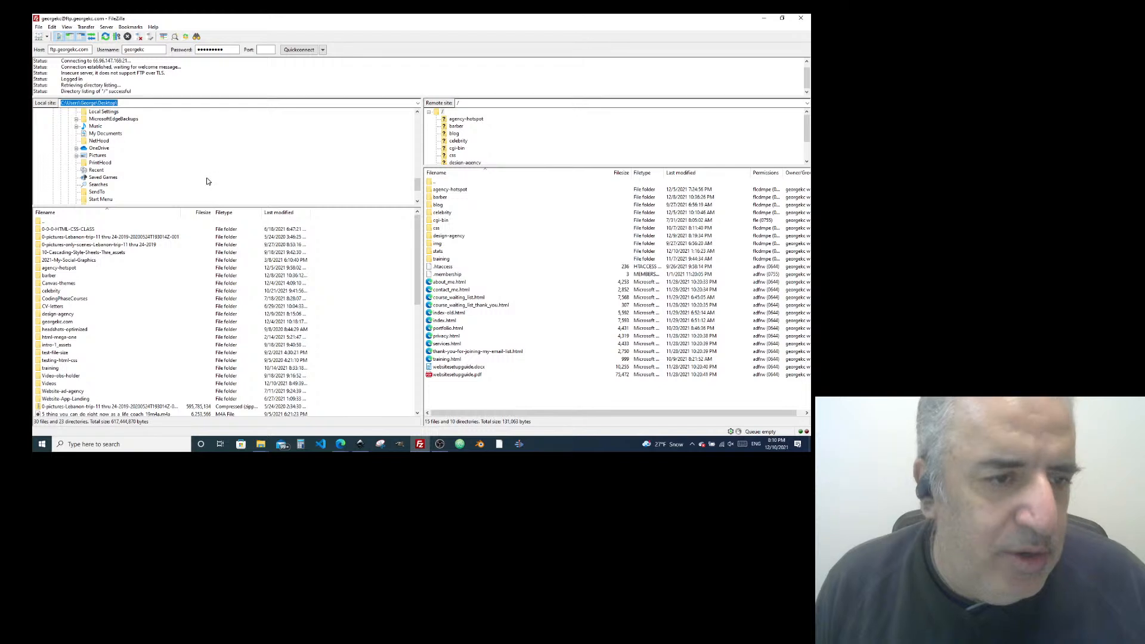
pyautogui.scroll(-2, 206, 180)
pyautogui.scroll(8, 200, 179)
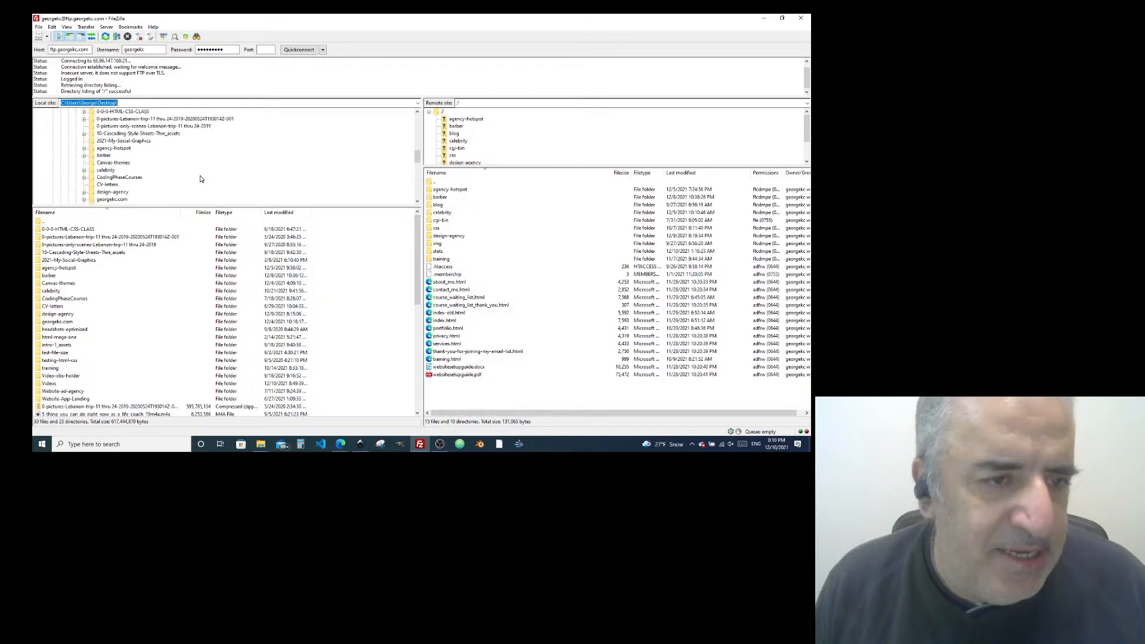
pyautogui.scroll(8, 133, 170)
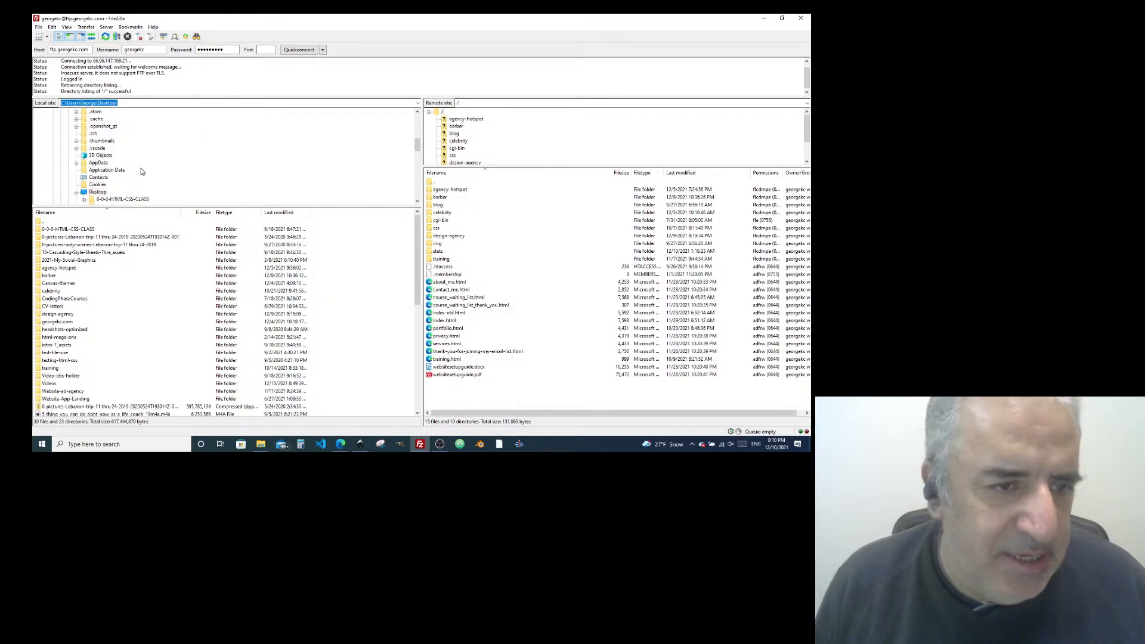
pyautogui.scroll(-4, 142, 183)
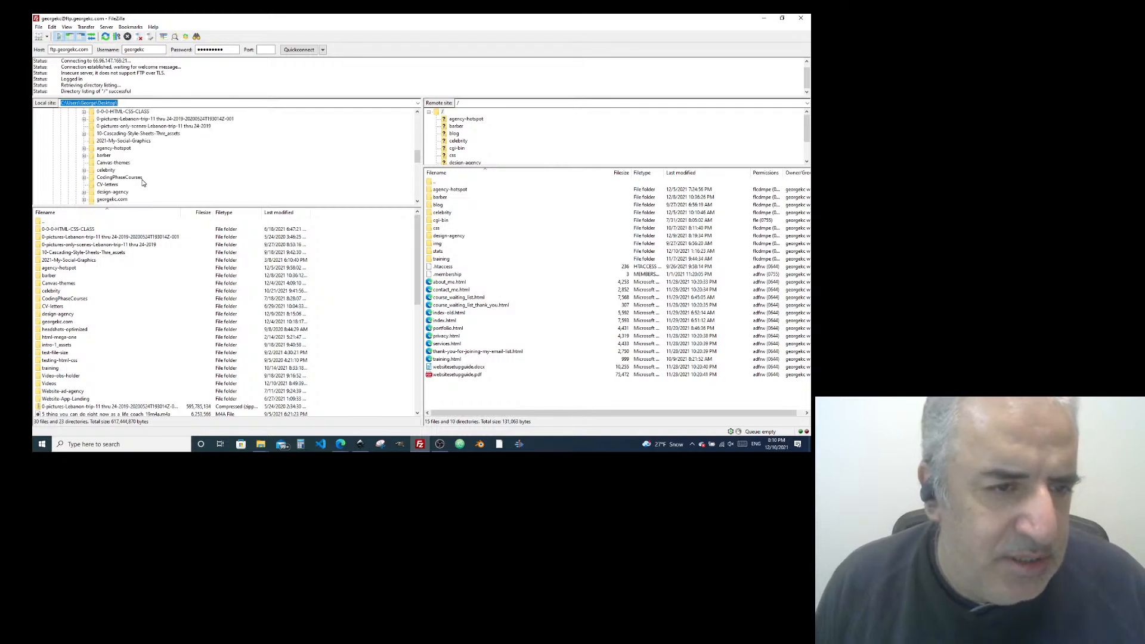
pyautogui.click(112, 200)
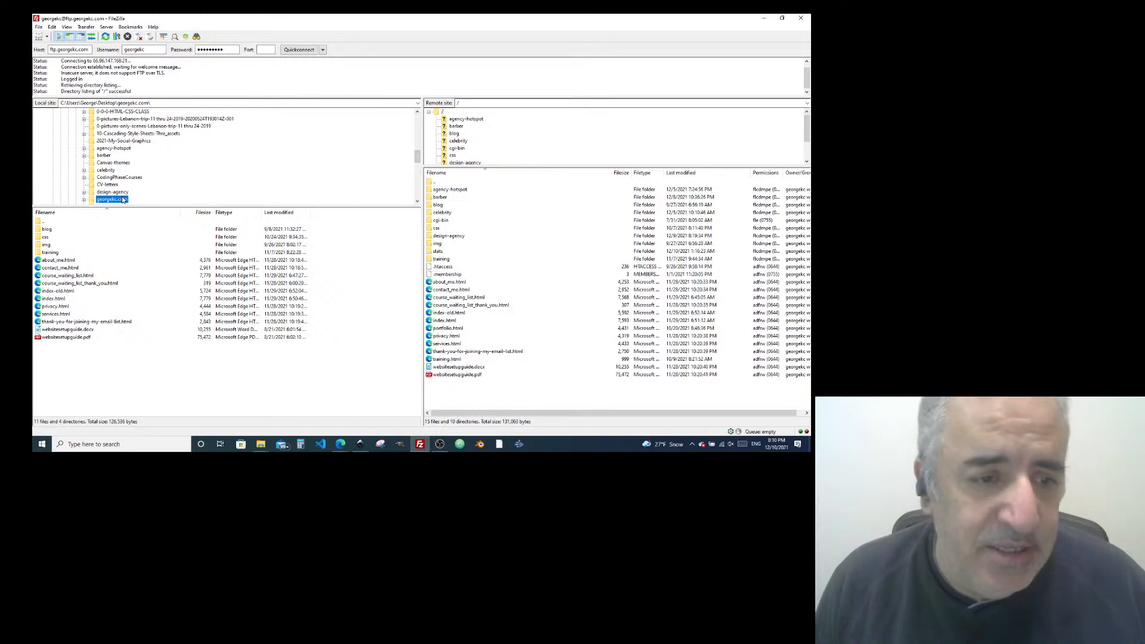
# Compare services.html and thank-you-for-joining-my-email-list.html between the local georgekc.com folder and the remote root folder
pyautogui.moveTo(417, 157); pyautogui.dragTo(417, 165)
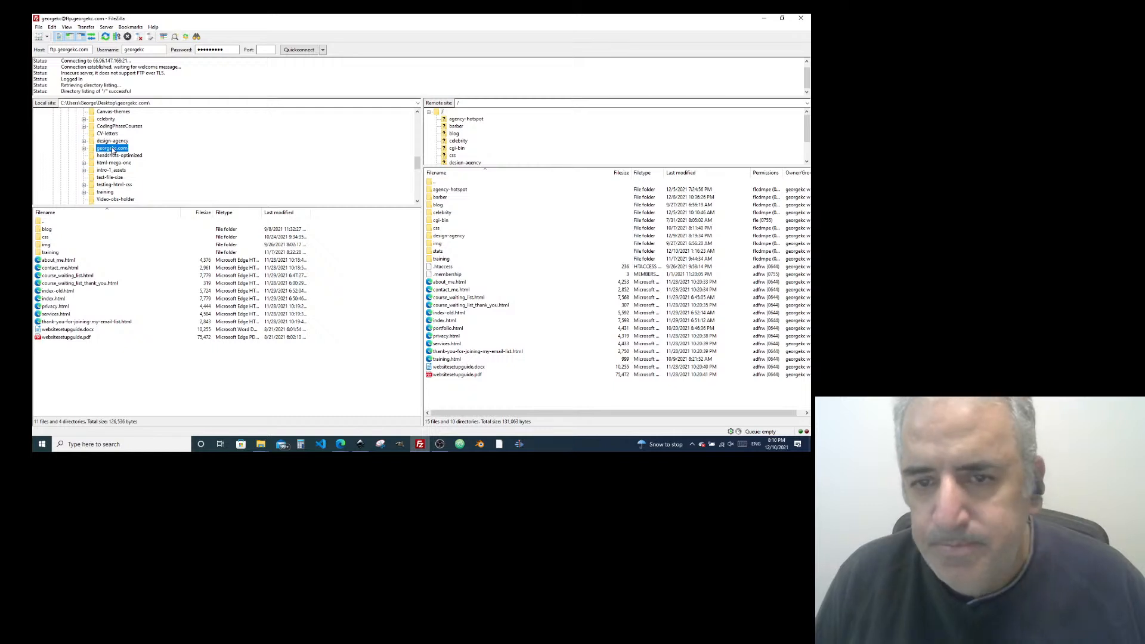
pyautogui.scroll(-2, 516, 155)
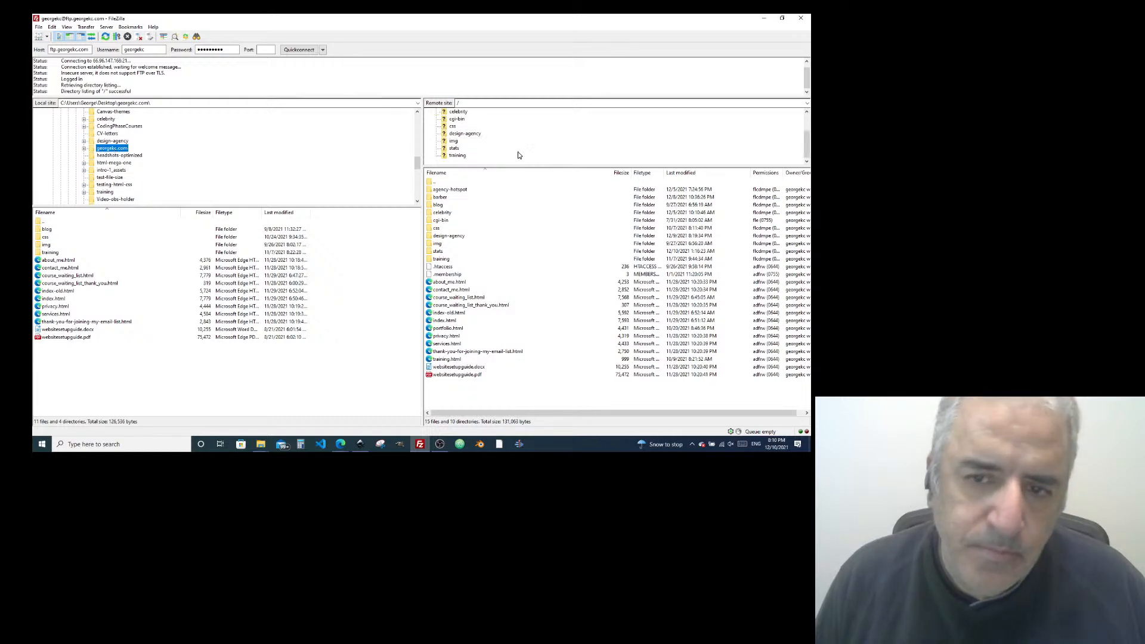
pyautogui.scroll(2, 504, 153)
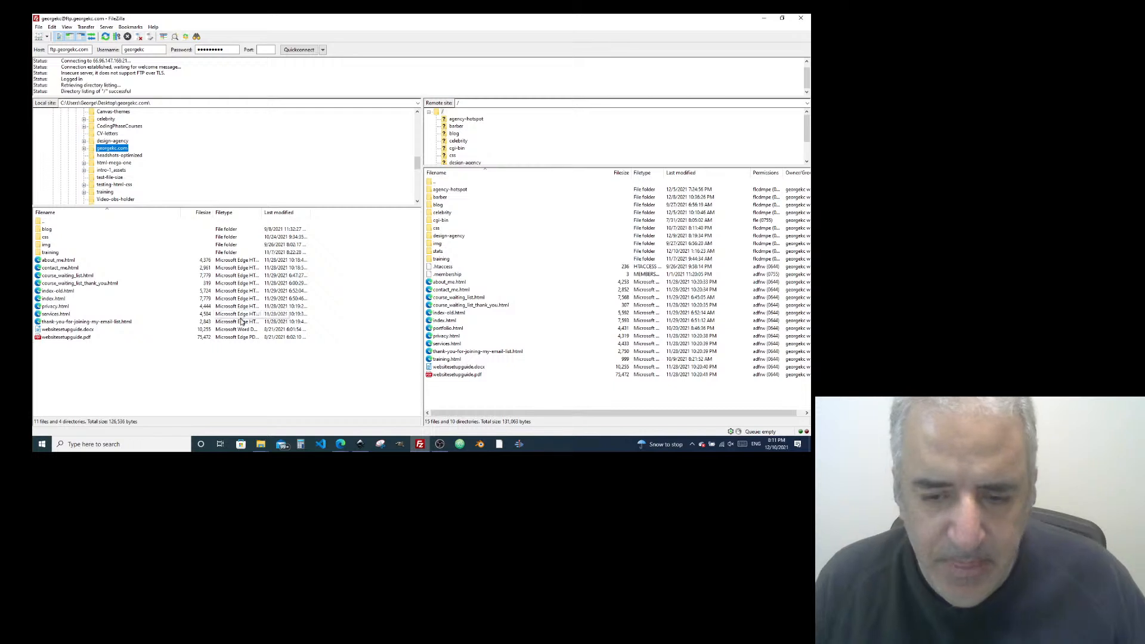
pyautogui.click(56, 315)
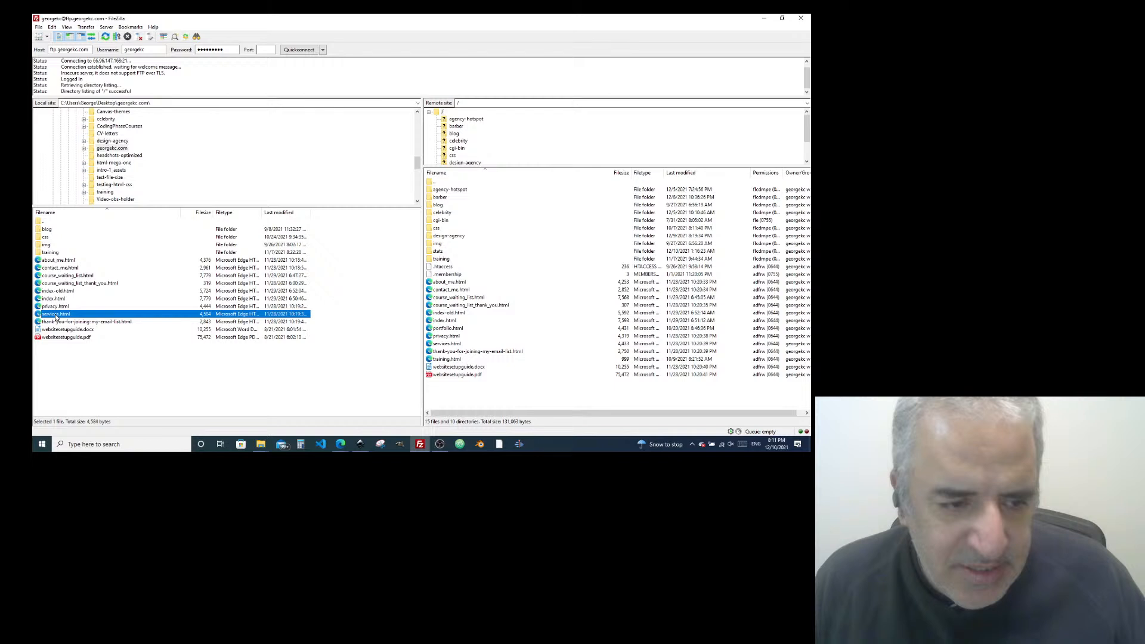
pyautogui.click(444, 345)
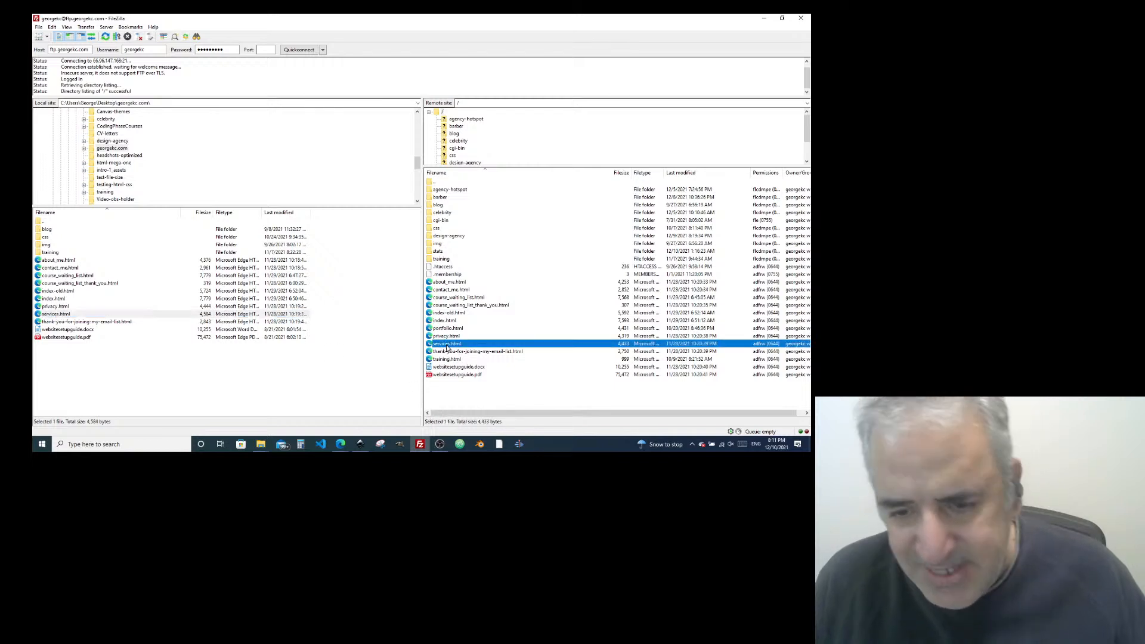
pyautogui.click(479, 352)
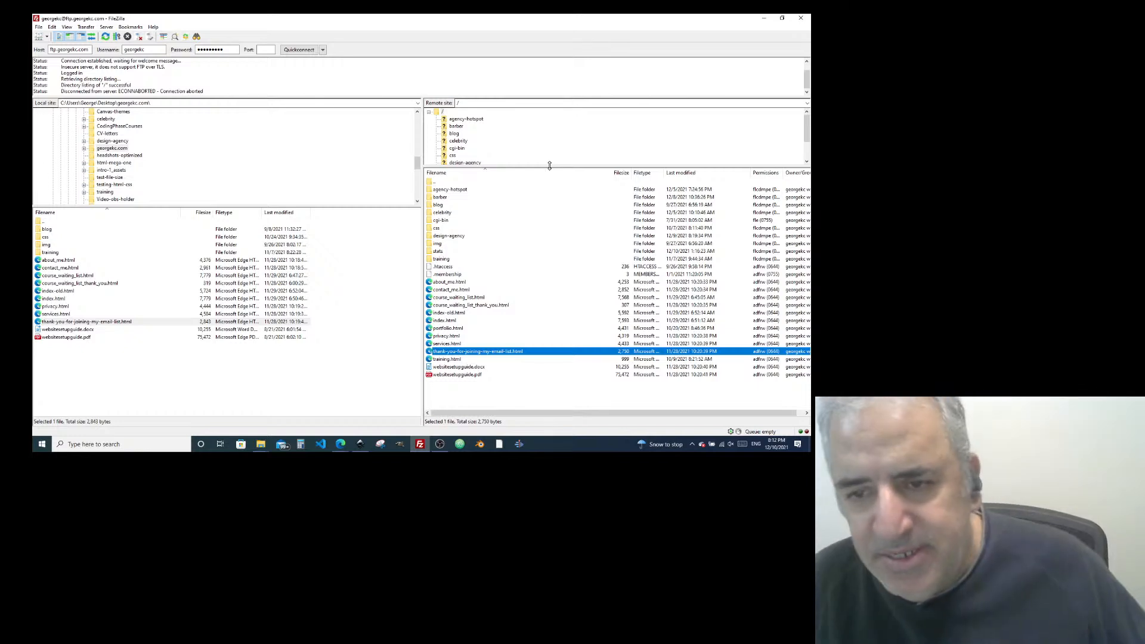
# Enlarge the remote directory tree to show all its folders and select index.html in the remote file list
pyautogui.moveTo(549, 166); pyautogui.dragTo(562, 265)
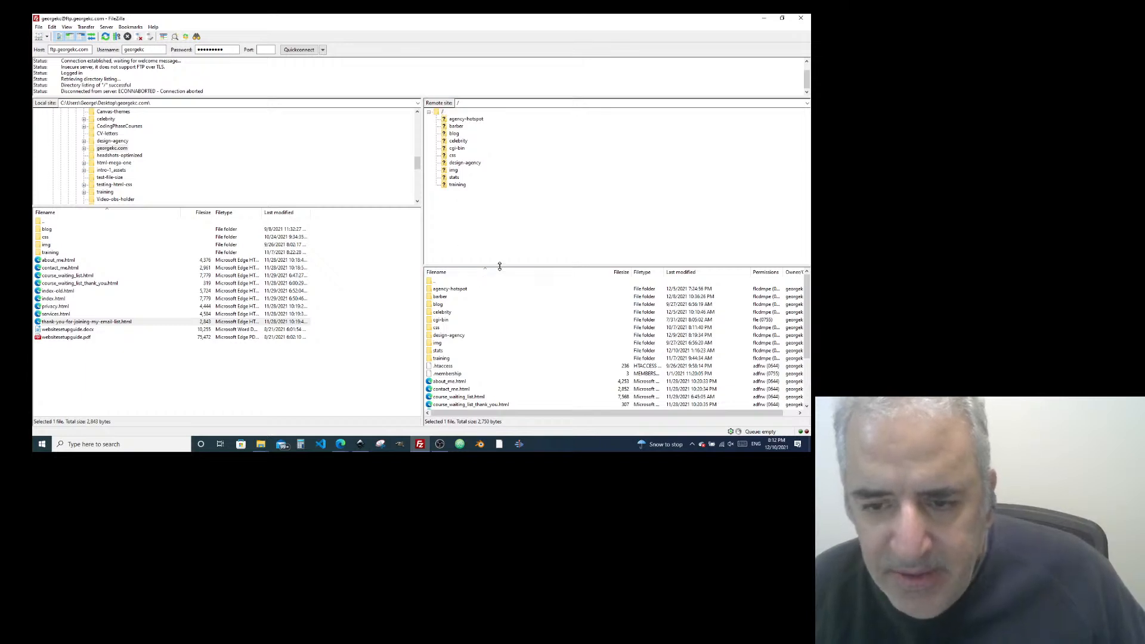
pyautogui.moveTo(501, 267); pyautogui.dragTo(497, 214)
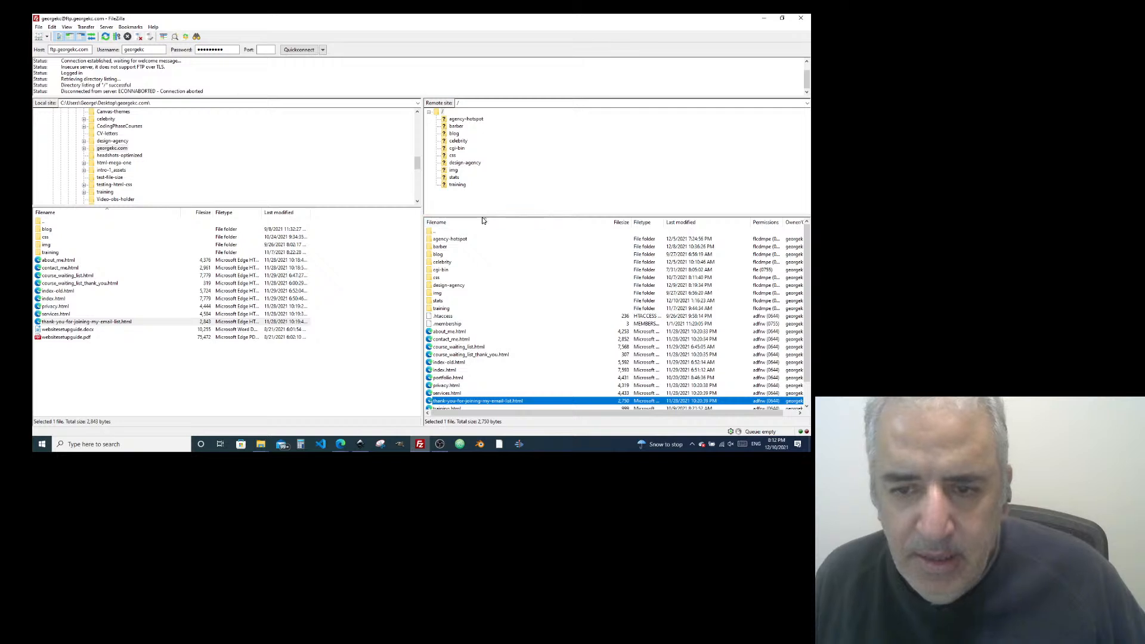
pyautogui.moveTo(481, 217); pyautogui.dragTo(481, 197)
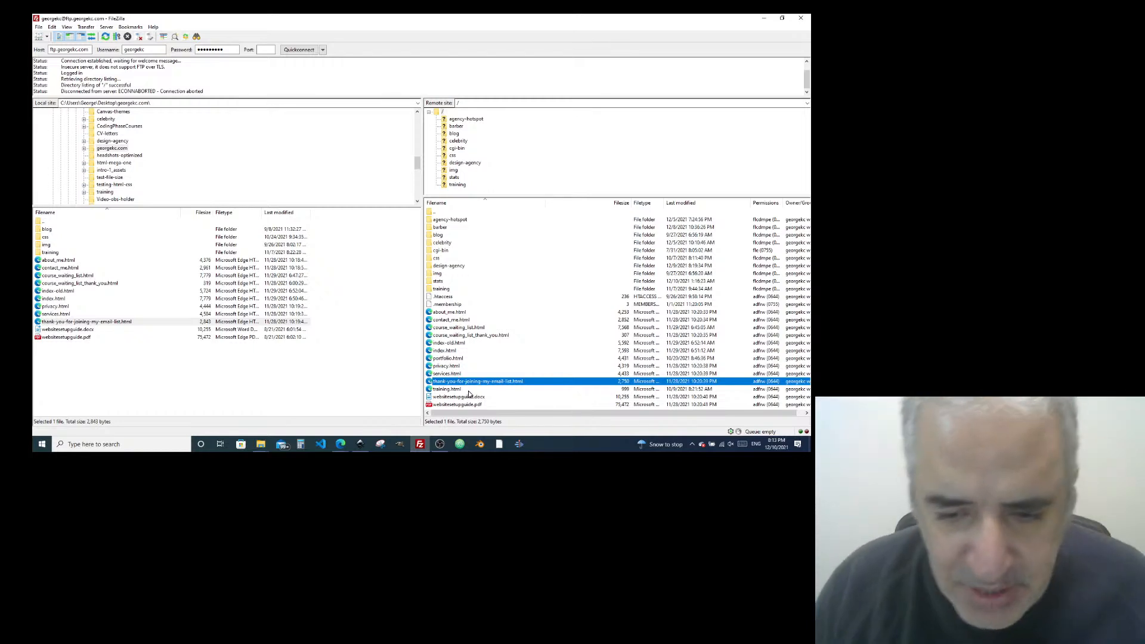
pyautogui.click(442, 352)
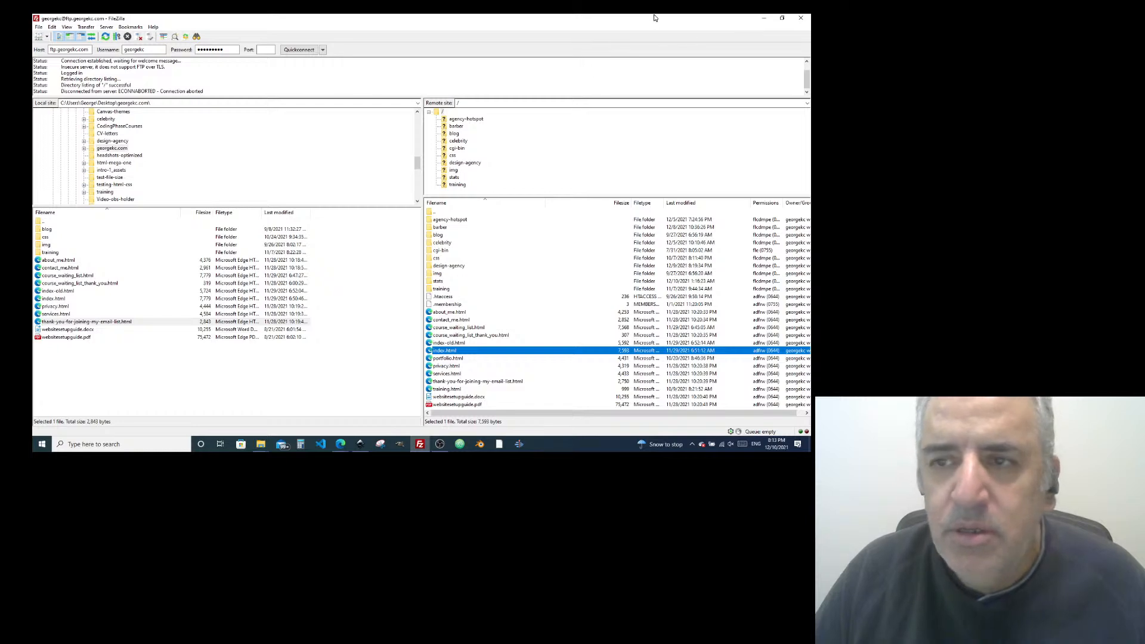
# Take FileZilla out of full screen, place it high on the desktop, and bring up the georgekc.com browser window at reduced size
pyautogui.moveTo(654, 18); pyautogui.dragTo(422, 114)
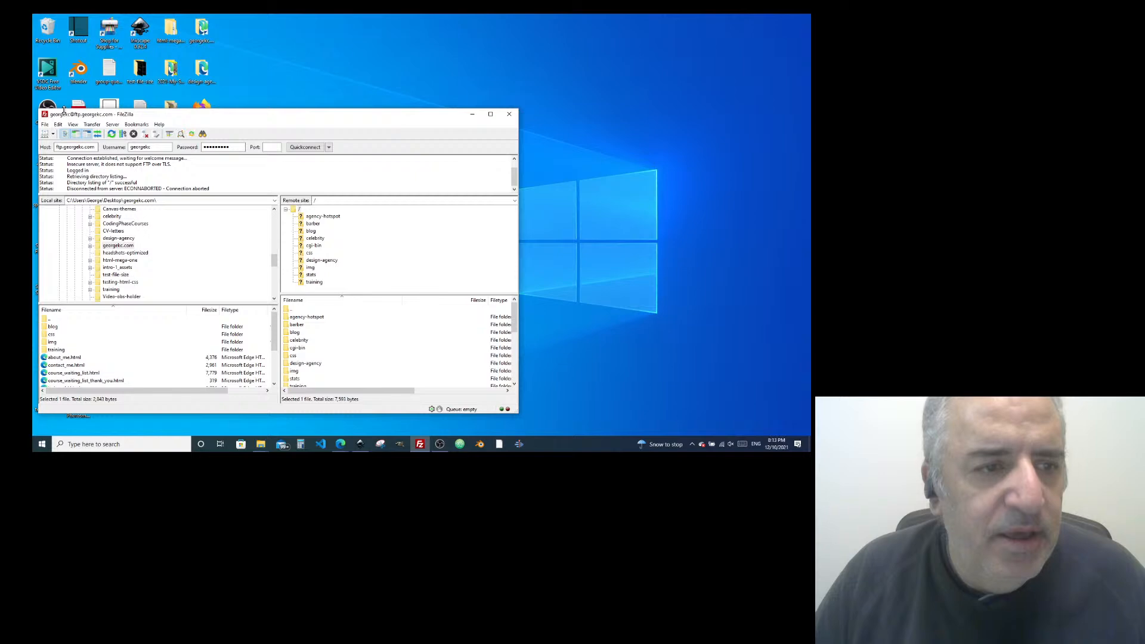
pyautogui.moveTo(63, 110); pyautogui.dragTo(63, 23)
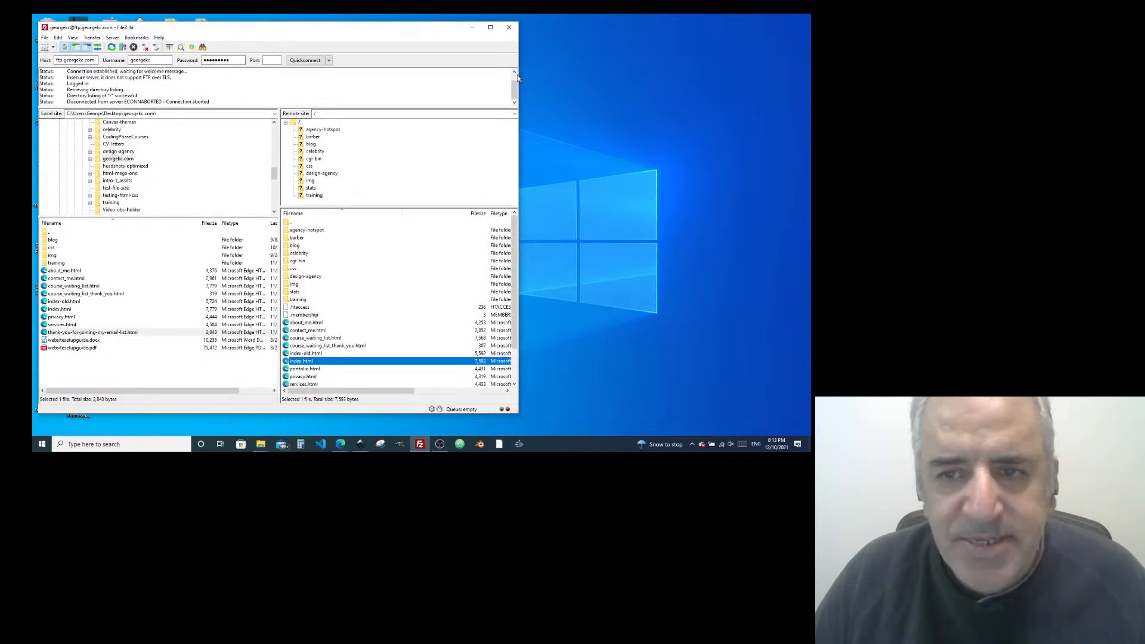
pyautogui.click(338, 444)
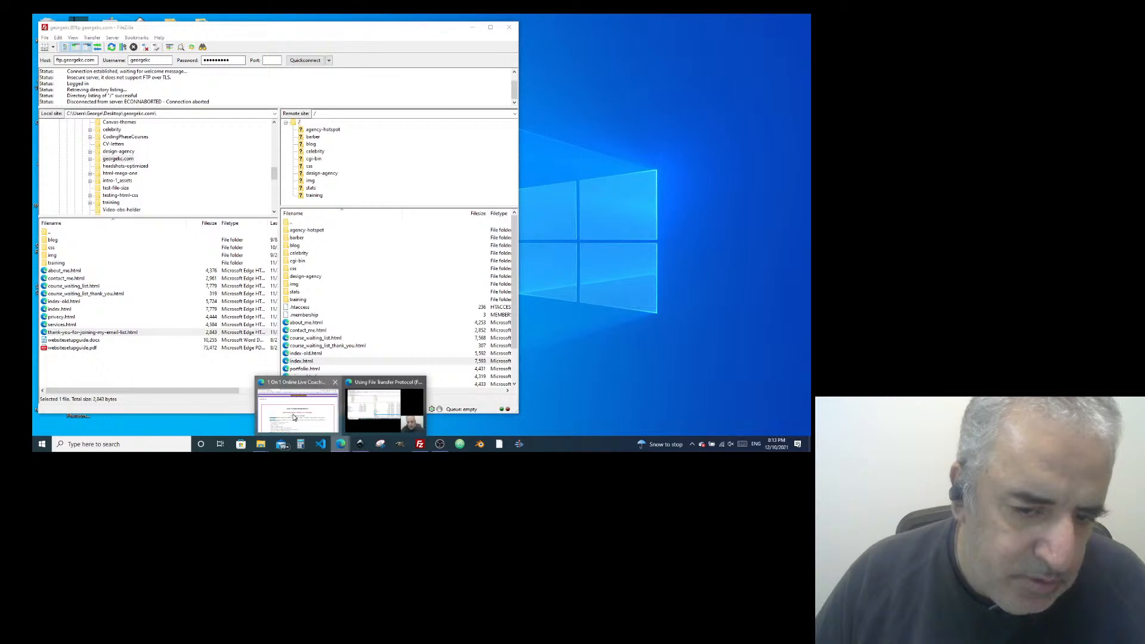
pyautogui.click(293, 417)
pyautogui.doubleClick(269, 22)
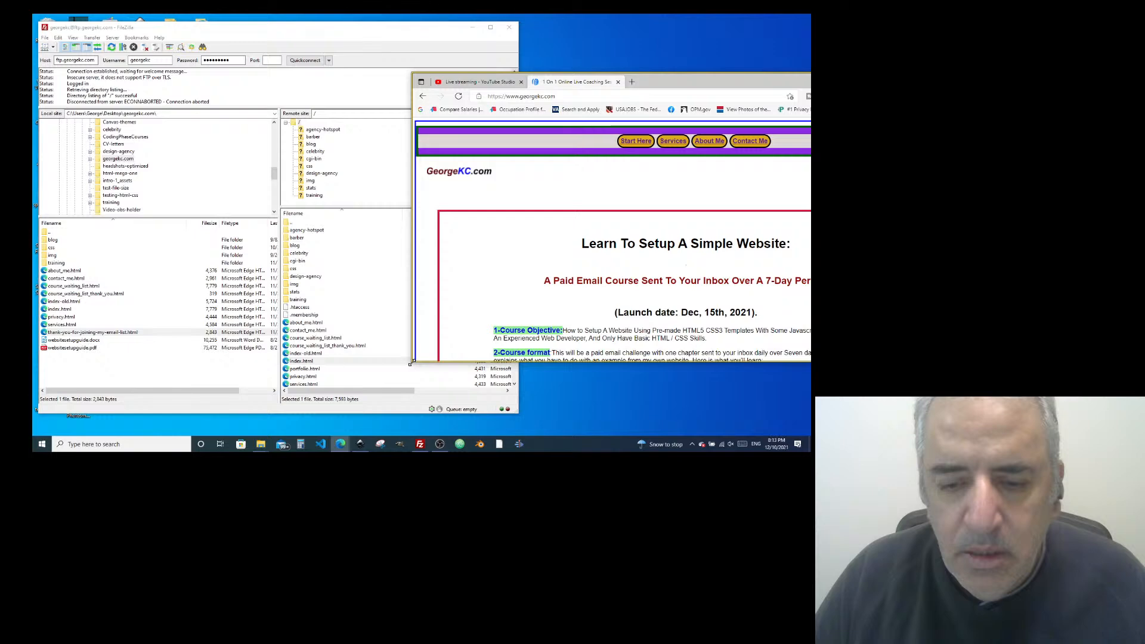
# Resize and move the browser and FileZilla windows so the website and the remote file list sit side by side
pyautogui.moveTo(411, 363); pyautogui.dragTo(550, 436)
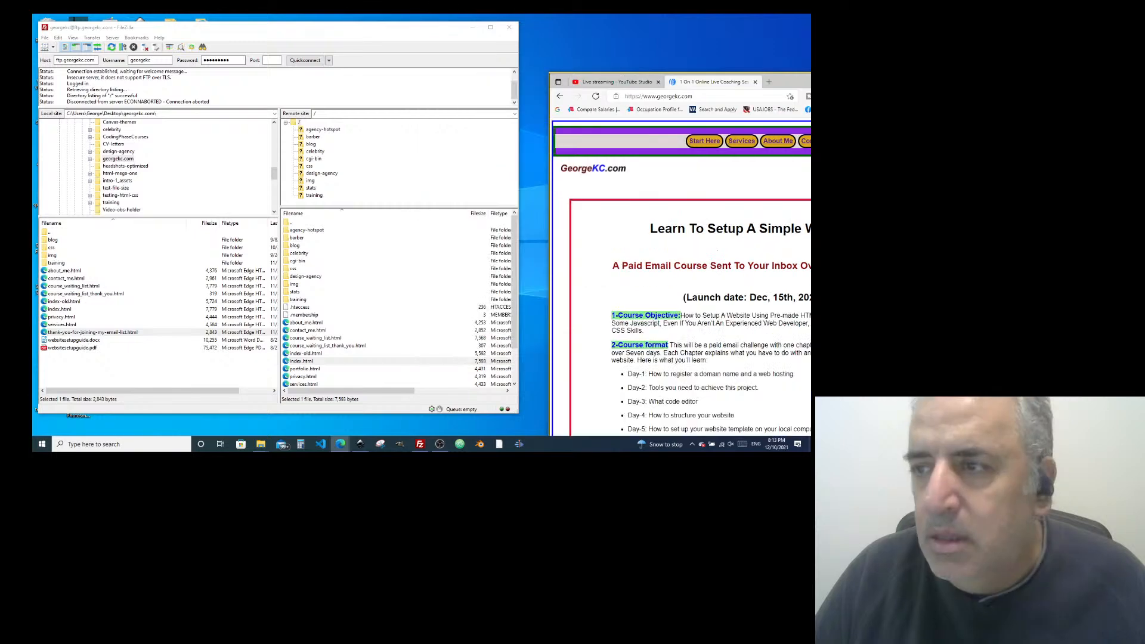
pyautogui.moveTo(792, 82); pyautogui.dragTo(761, 41)
pyautogui.moveTo(810, 99); pyautogui.dragTo(808, 99)
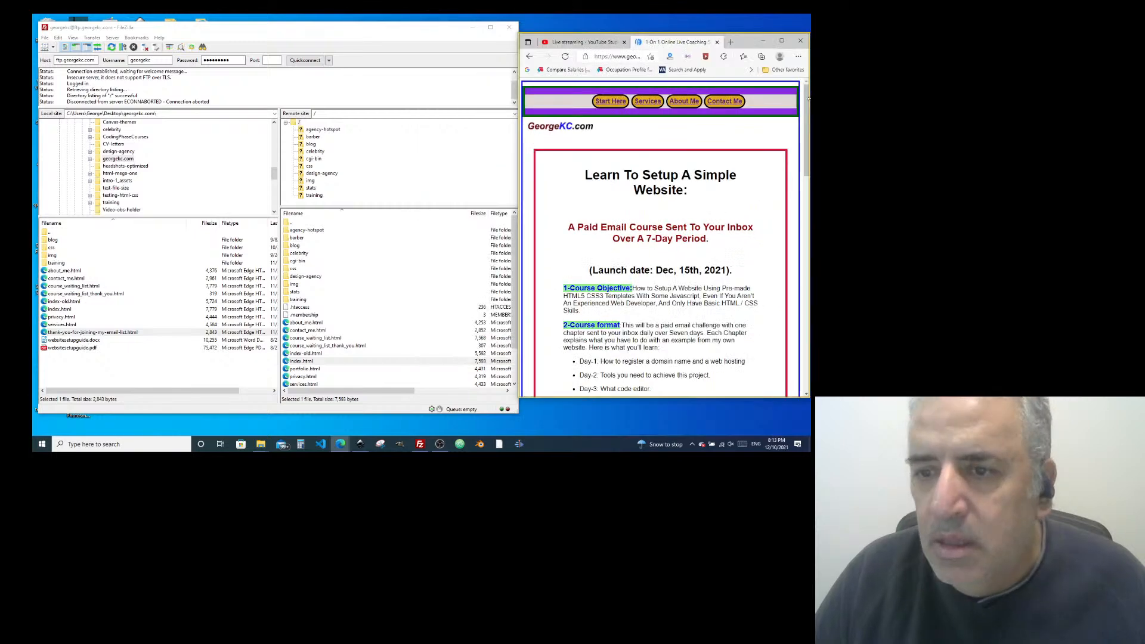
pyautogui.moveTo(345, 31); pyautogui.dragTo(215, 43)
pyautogui.click(736, 44)
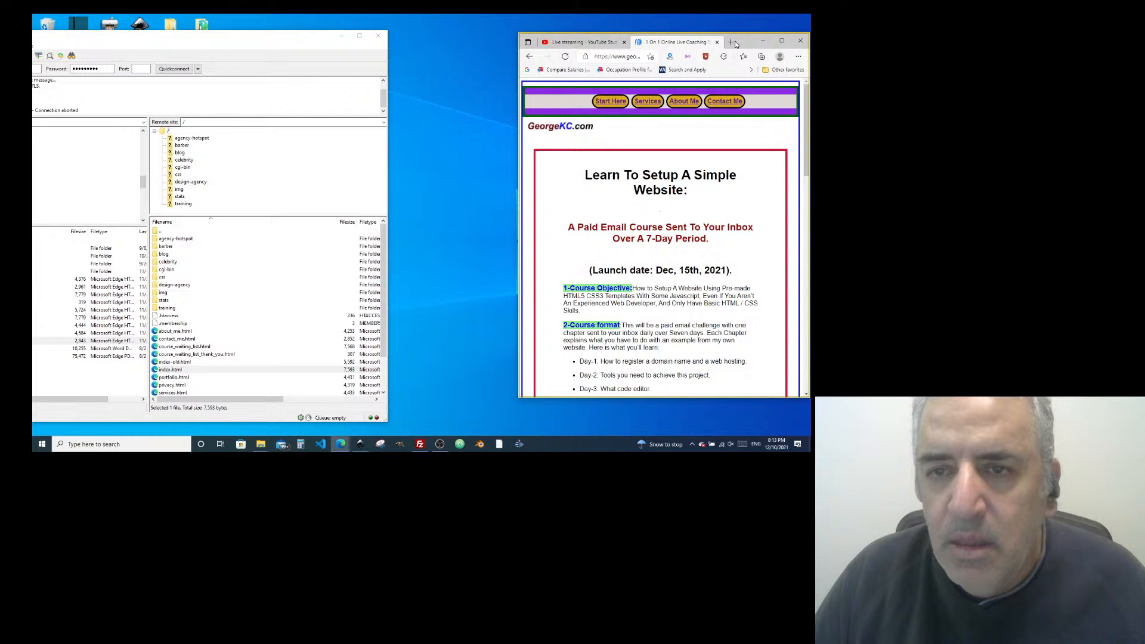
pyautogui.moveTo(519, 34); pyautogui.dragTo(416, 33)
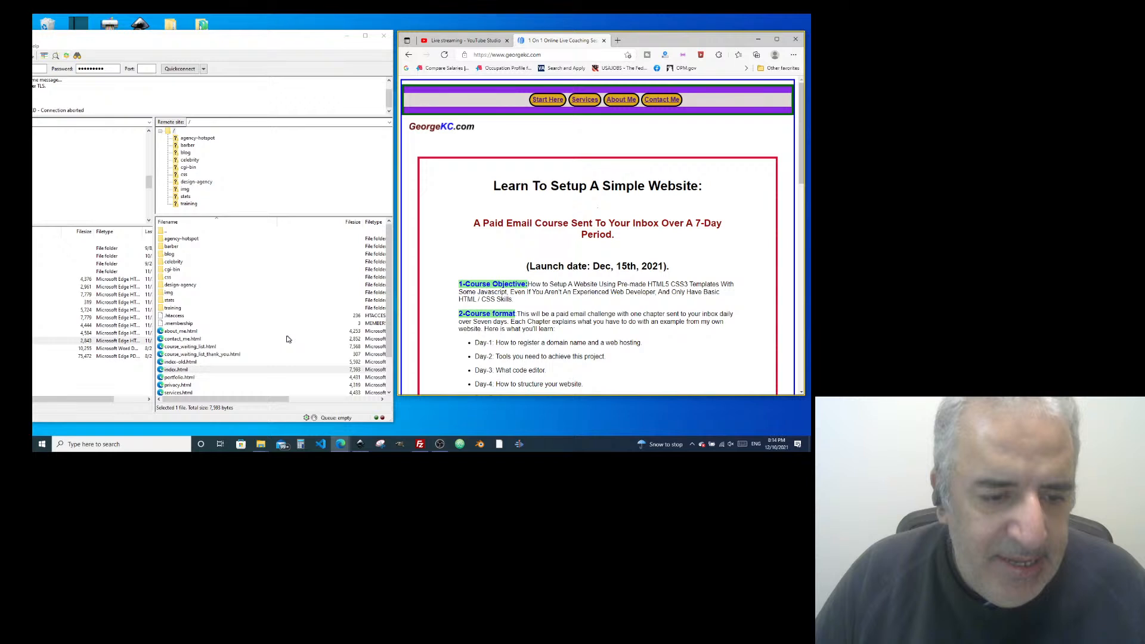
pyautogui.hotkey('alt', 'Tab')
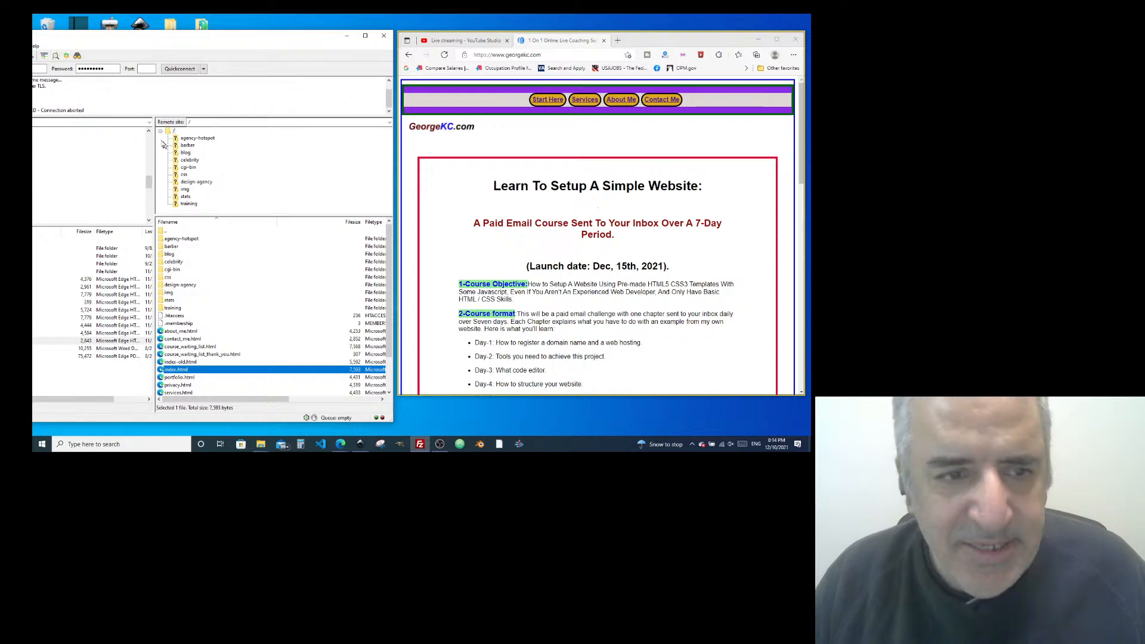
pyautogui.click(537, 55)
pyautogui.click(550, 55)
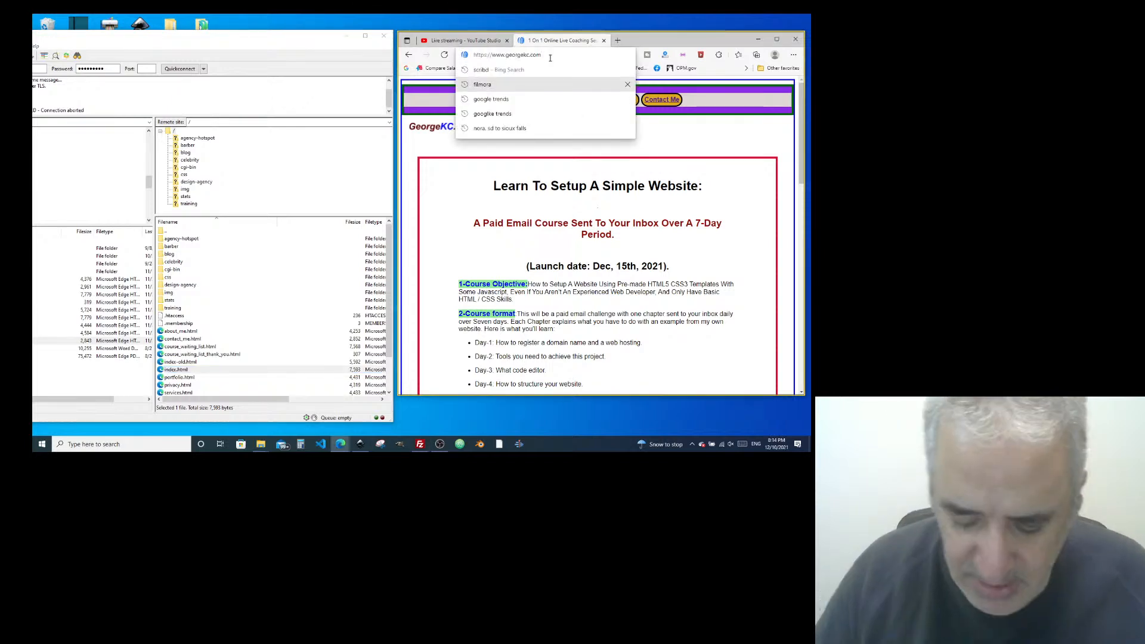
pyautogui.write('/')
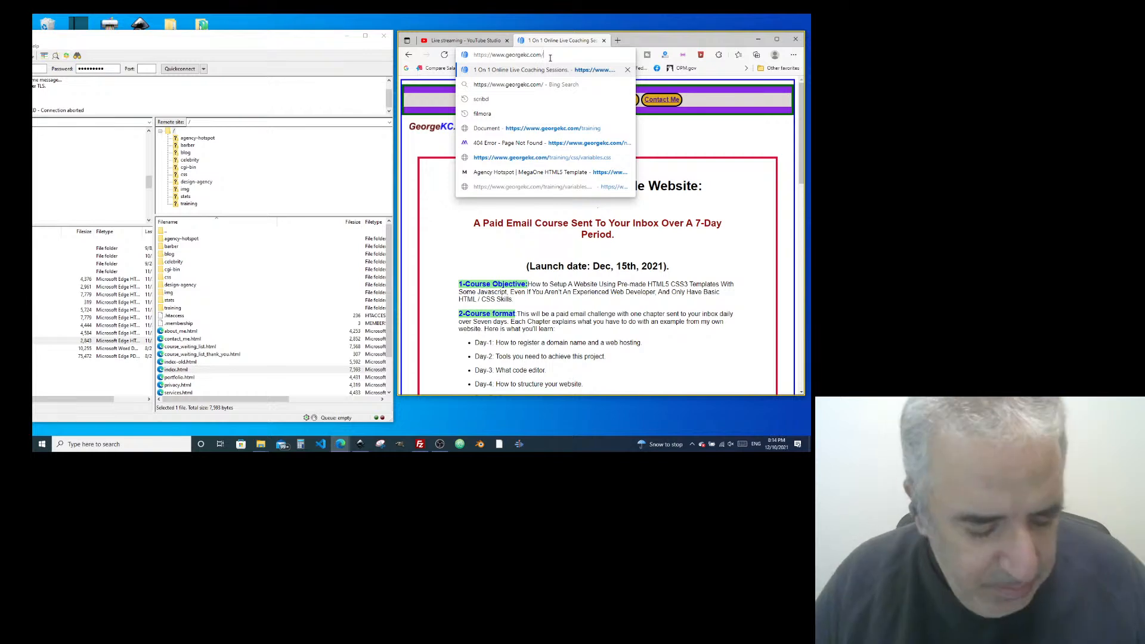
pyautogui.write('barber')
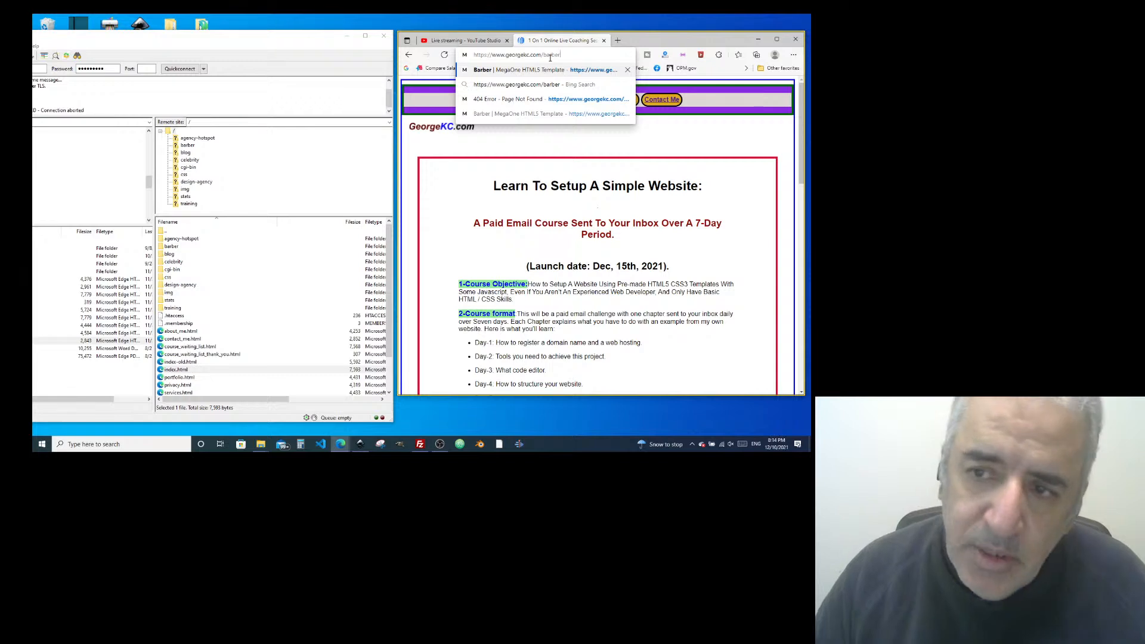
pyautogui.press('Return')
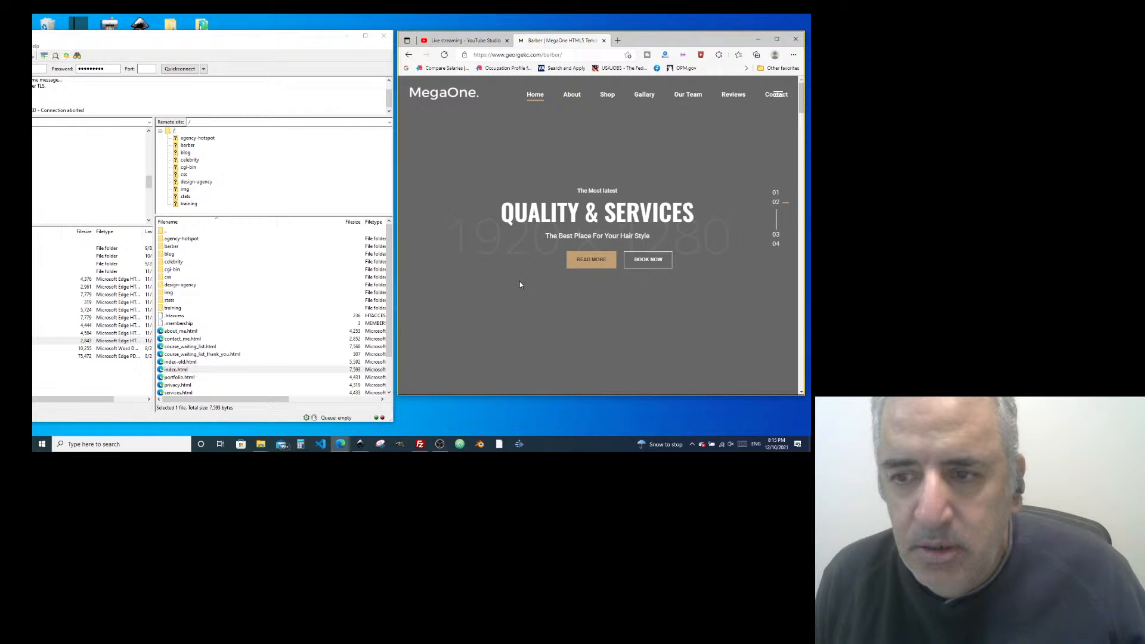
pyautogui.scroll(-10, 536, 268)
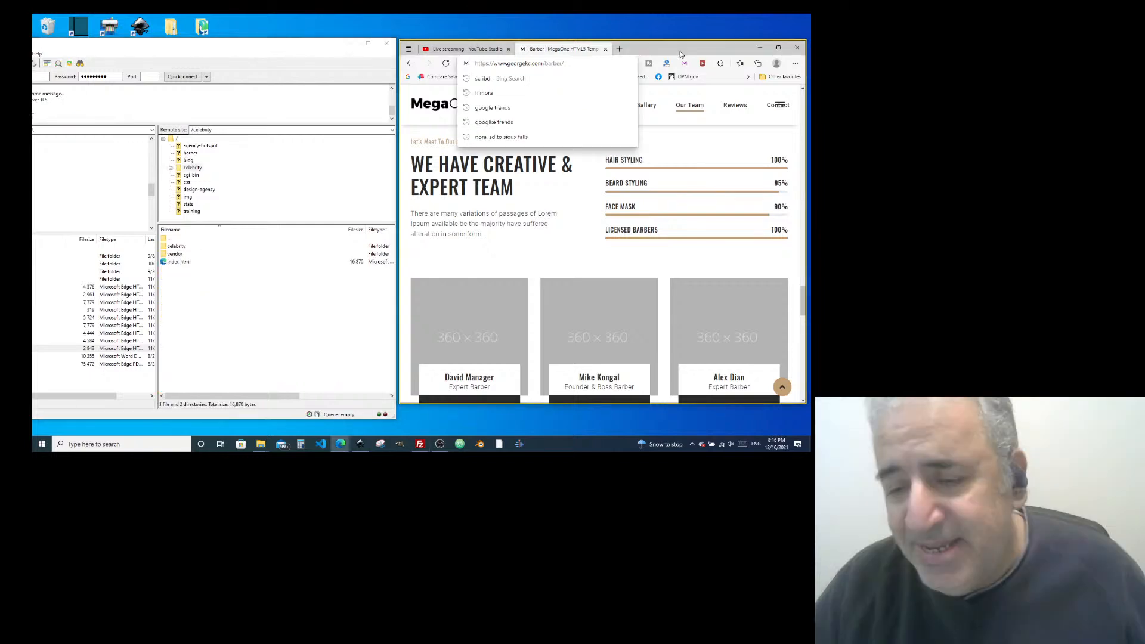
pyautogui.click(680, 54)
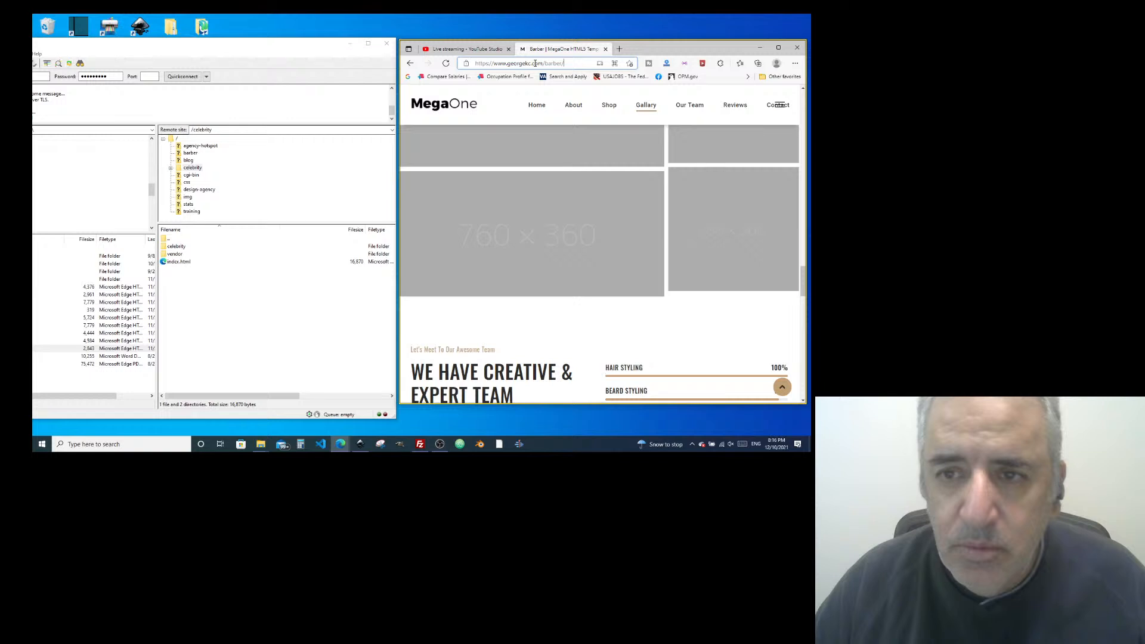
pyautogui.press('BackSpace')
pyautogui.press('BackSpace')
pyautogui.press('BackSpace')
pyautogui.press('BackSpace')
pyautogui.press('BackSpace')
pyautogui.press('BackSpace')
pyautogui.press('BackSpace')
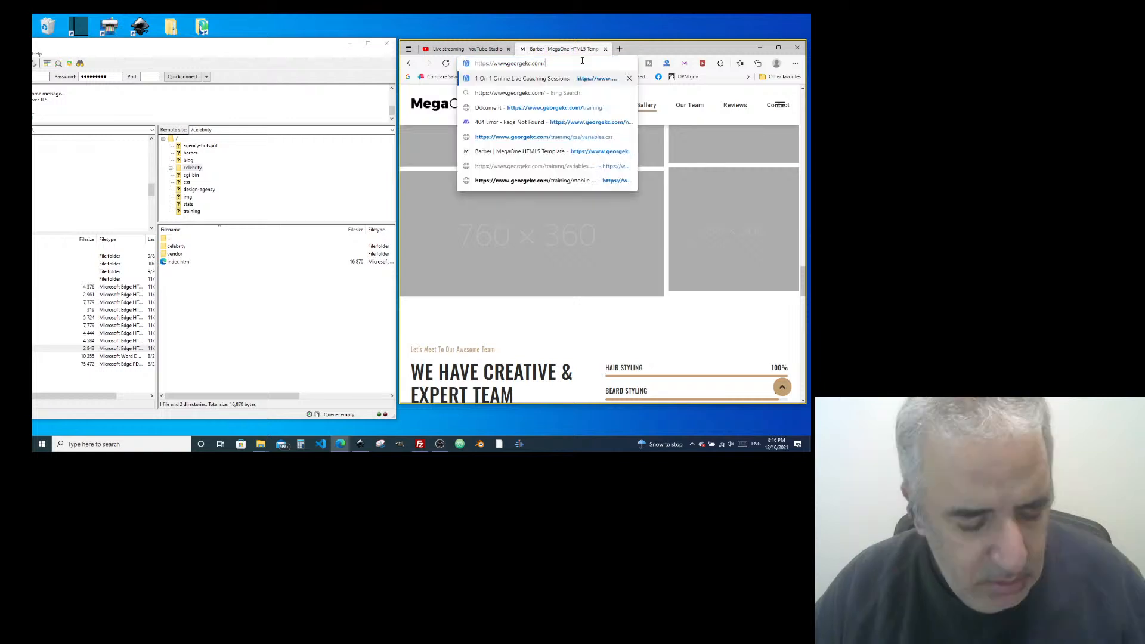
pyautogui.write('ce')
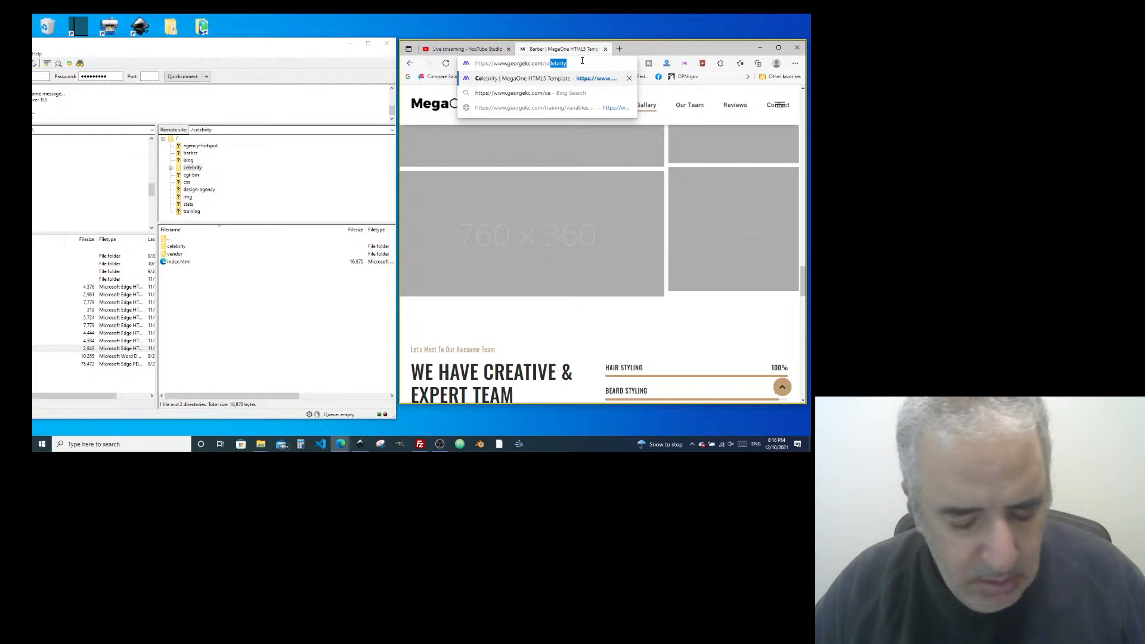
pyautogui.write('lebrity')
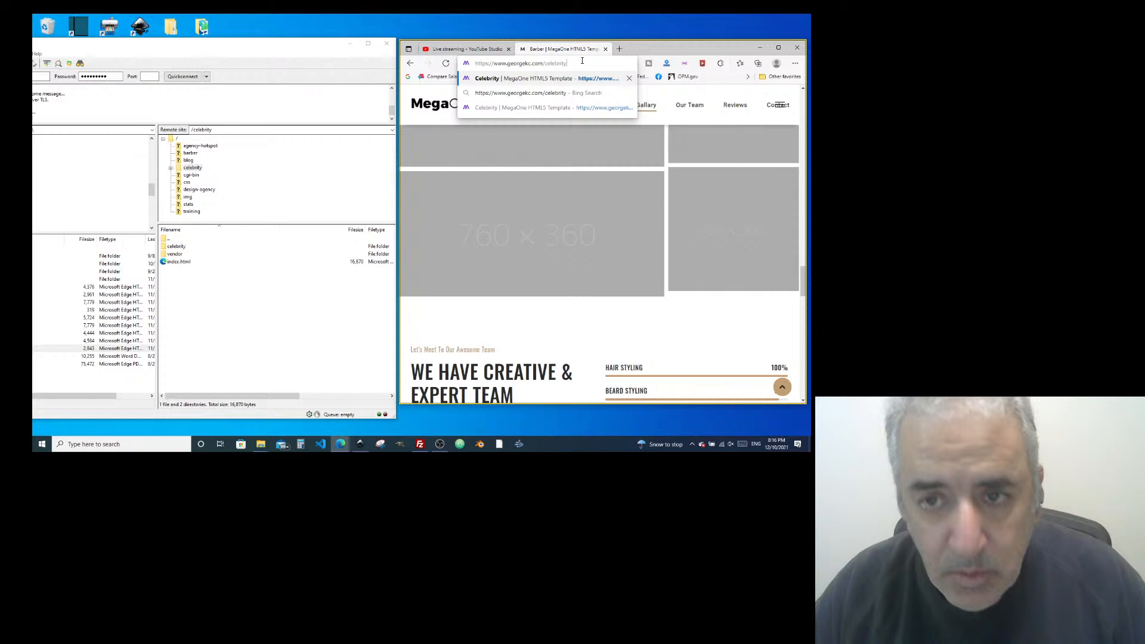
pyautogui.press('Return')
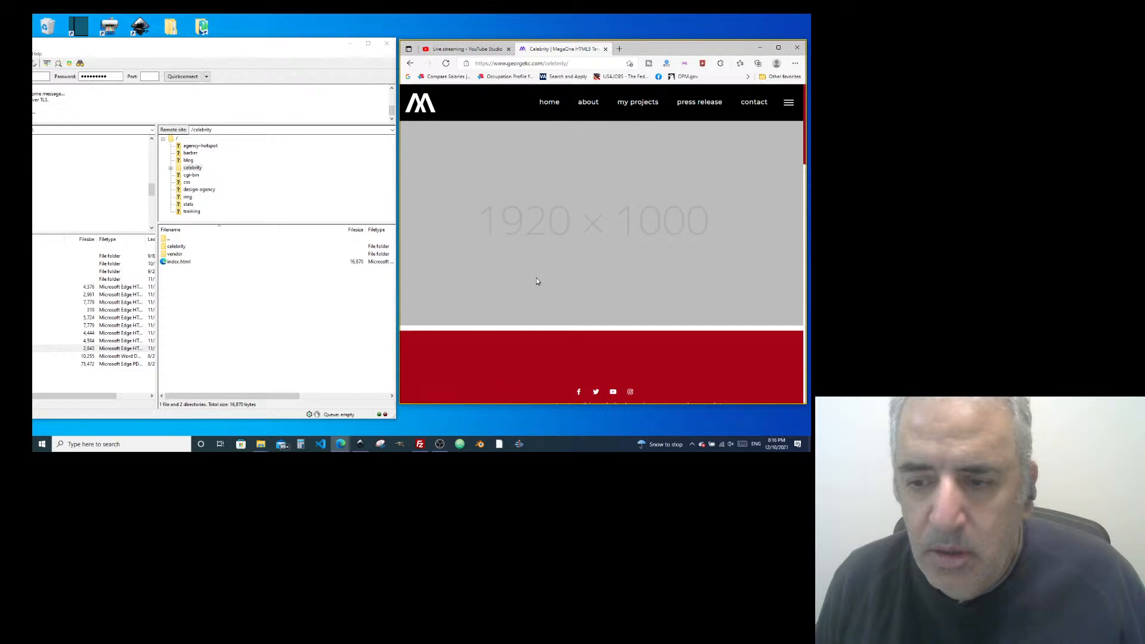
pyautogui.click(190, 63)
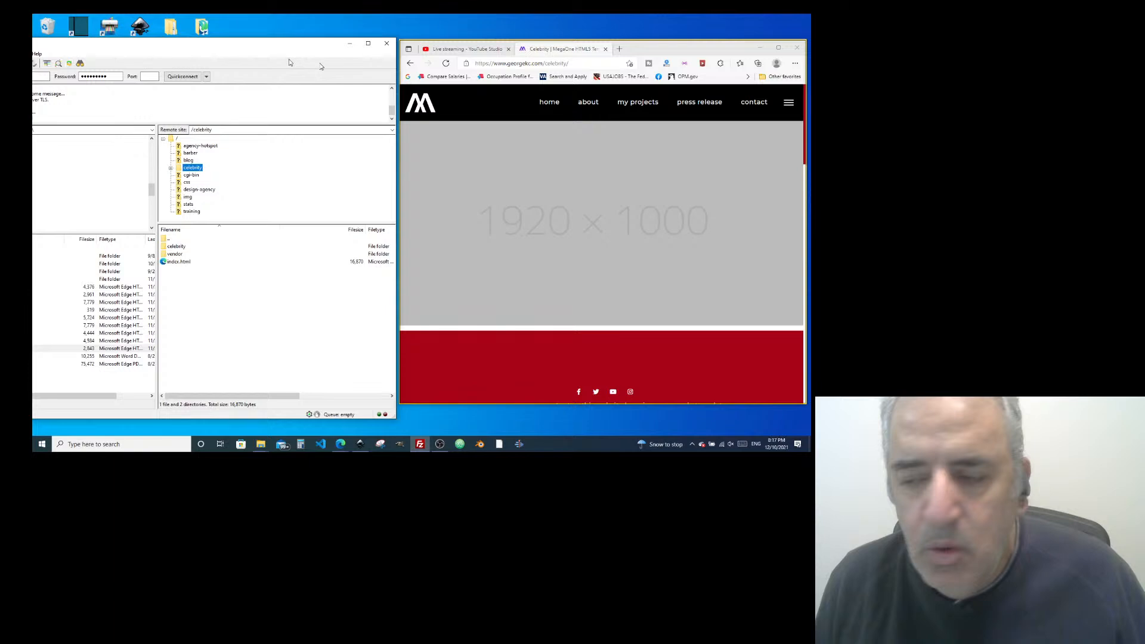
pyautogui.scroll(-4, 601, 252)
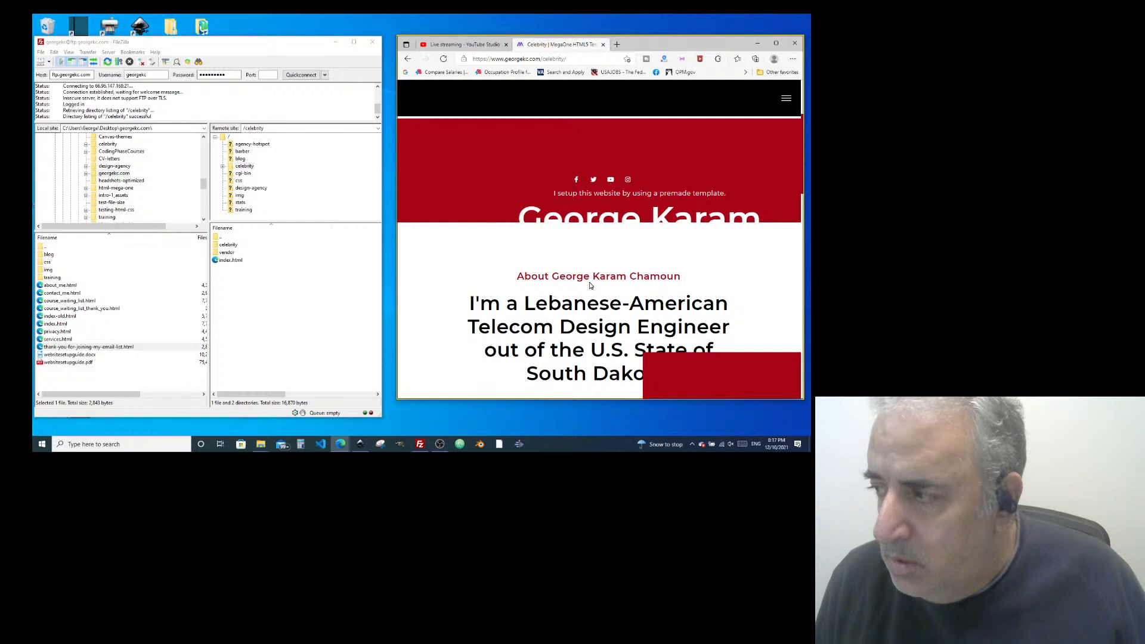
pyautogui.click(253, 188)
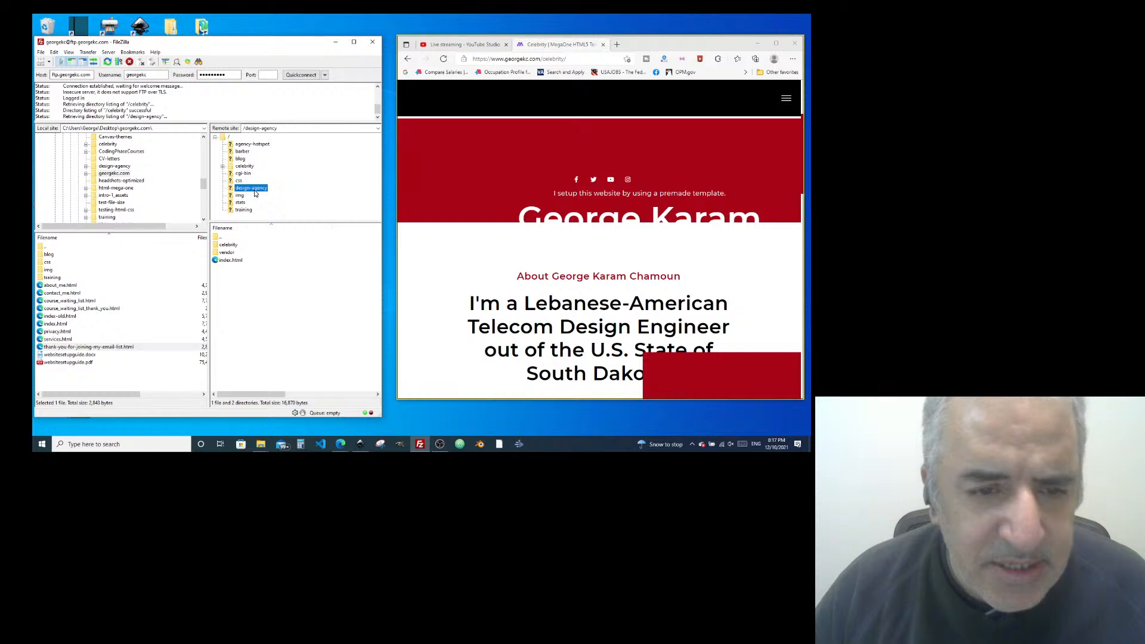
pyautogui.doubleClick(585, 61)
pyautogui.press('BackSpace')
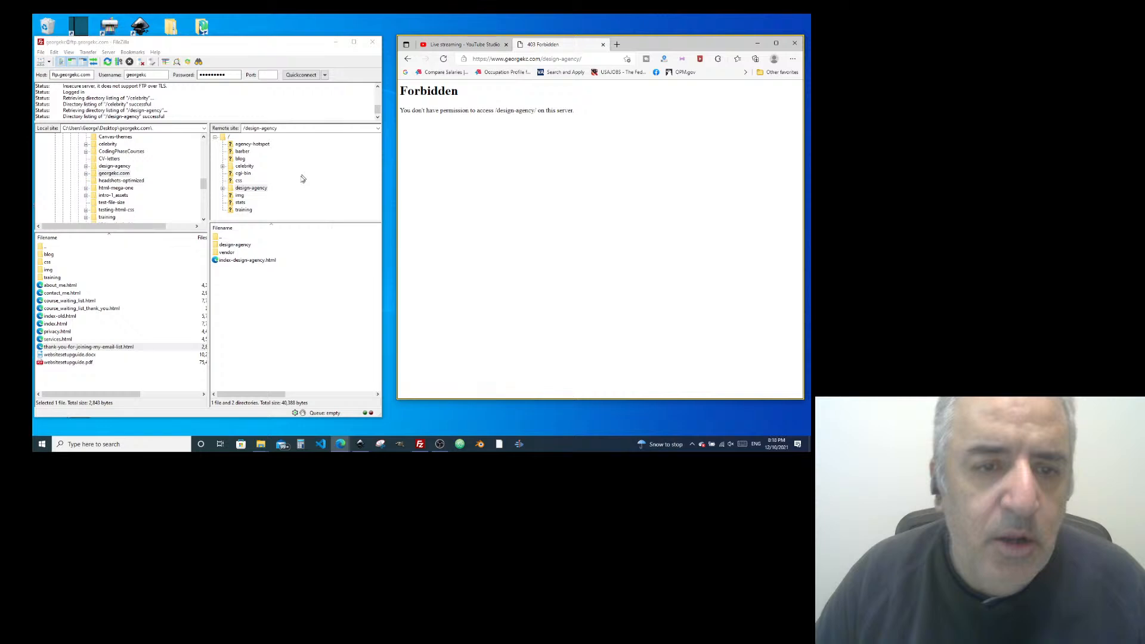
# Add index-design-agency.html to the design-agency web address and load that page in the browser
pyautogui.click(593, 60)
pyautogui.click(593, 60)
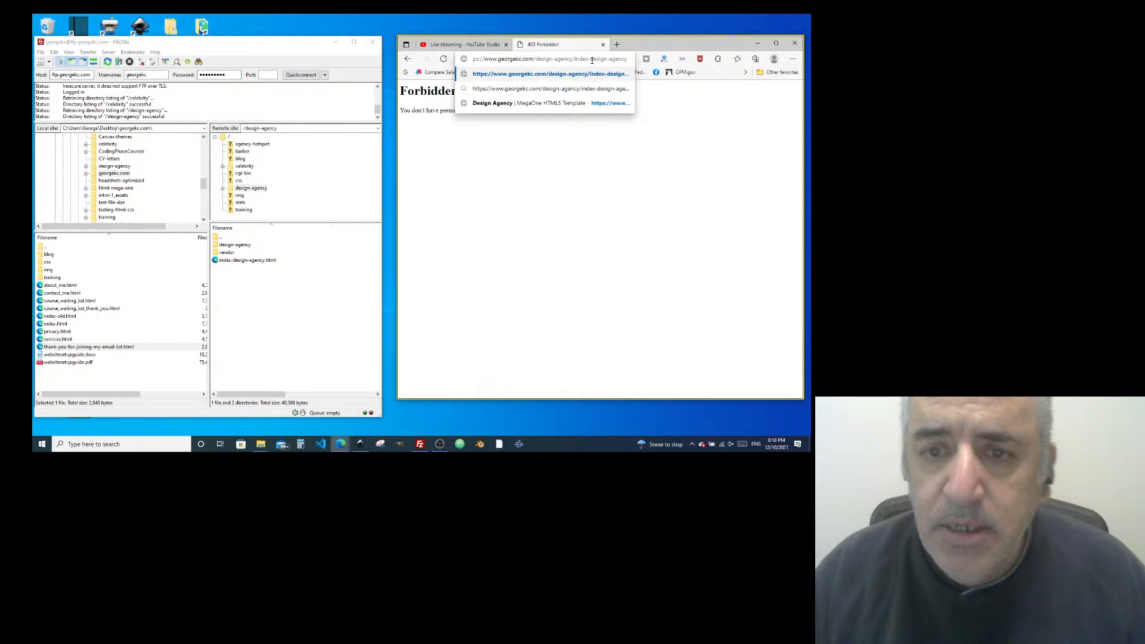
pyautogui.write('.htm')
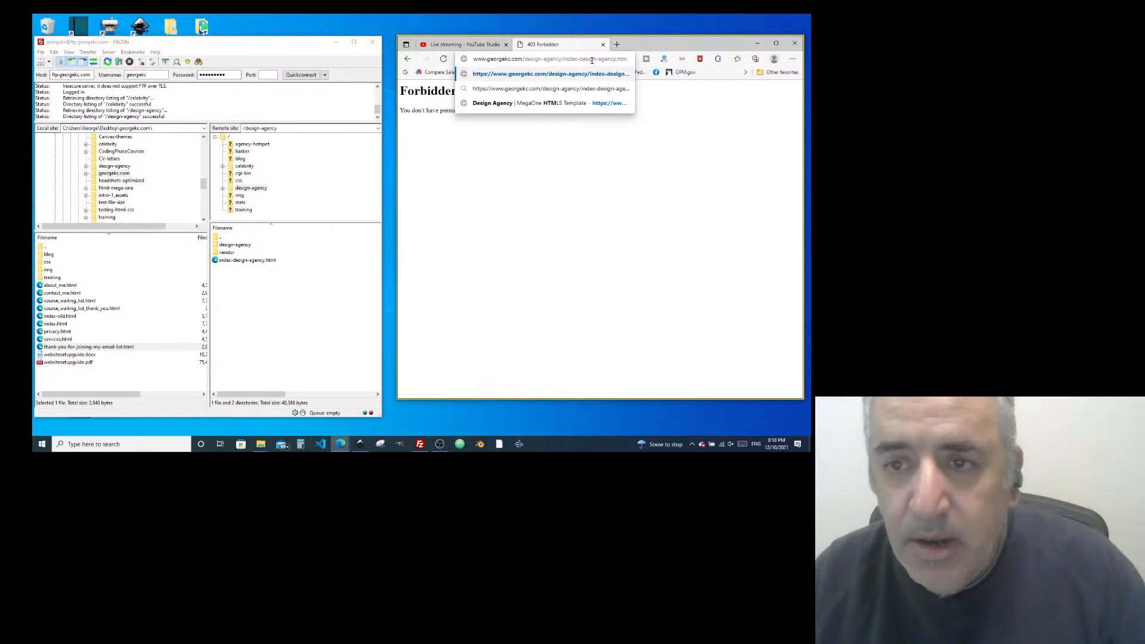
pyautogui.press('Return')
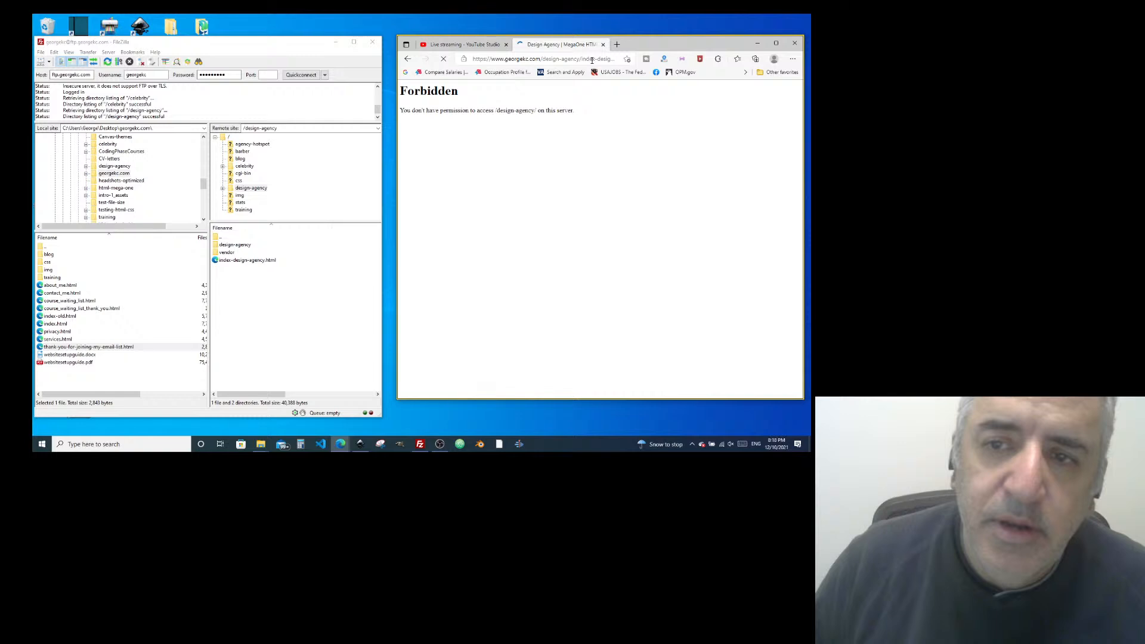
pyautogui.moveTo(644, 42); pyautogui.dragTo(636, 44)
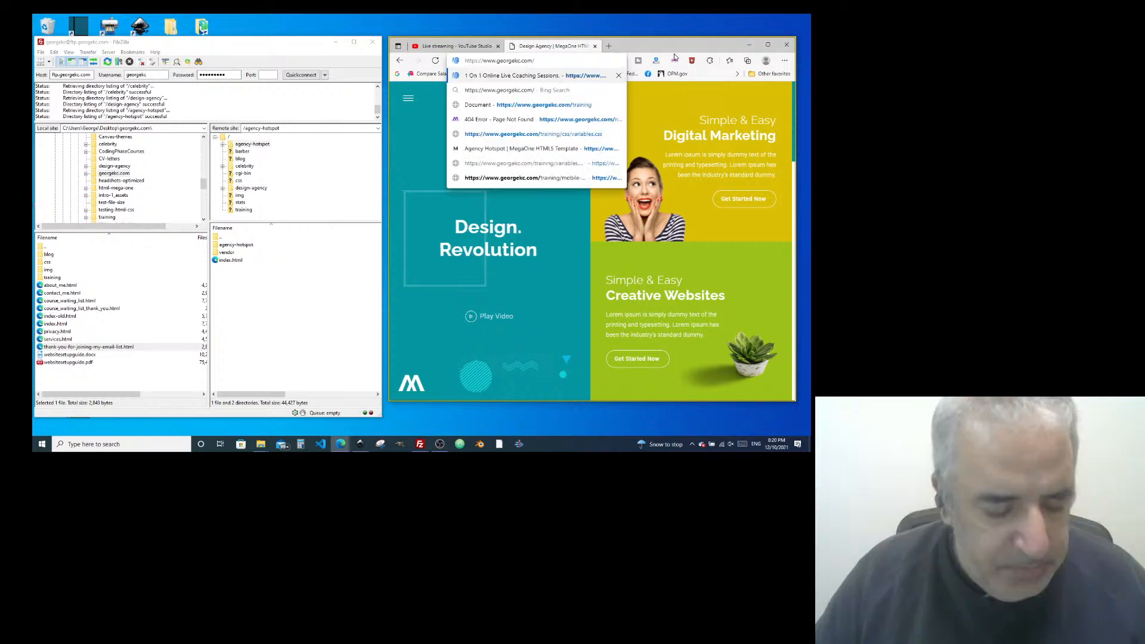
pyautogui.write('ag')
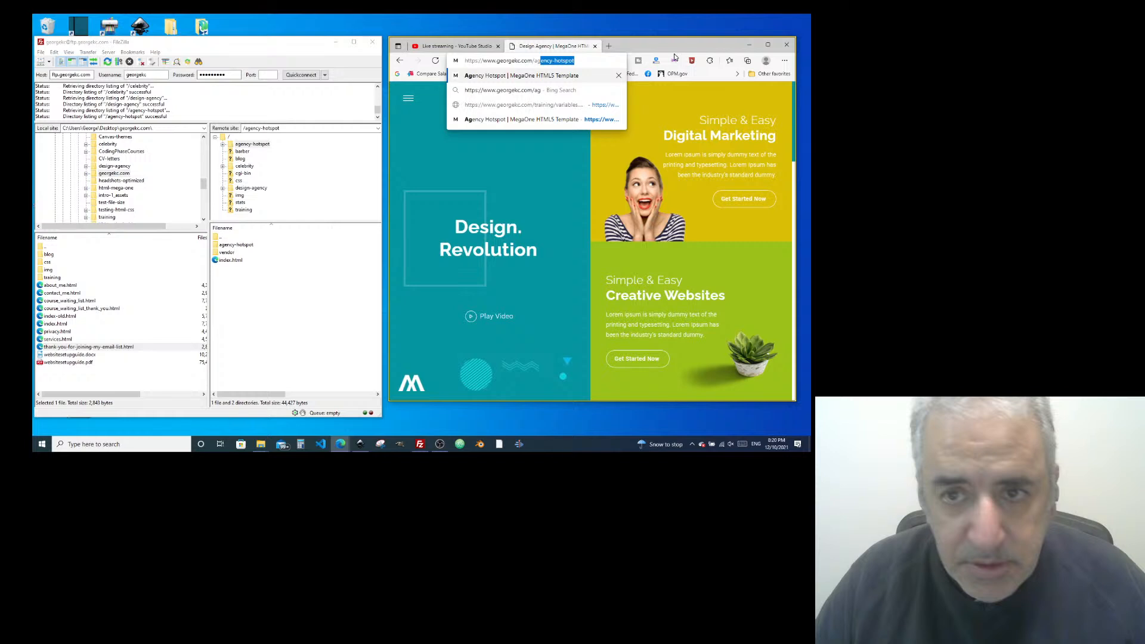
pyautogui.press('Return')
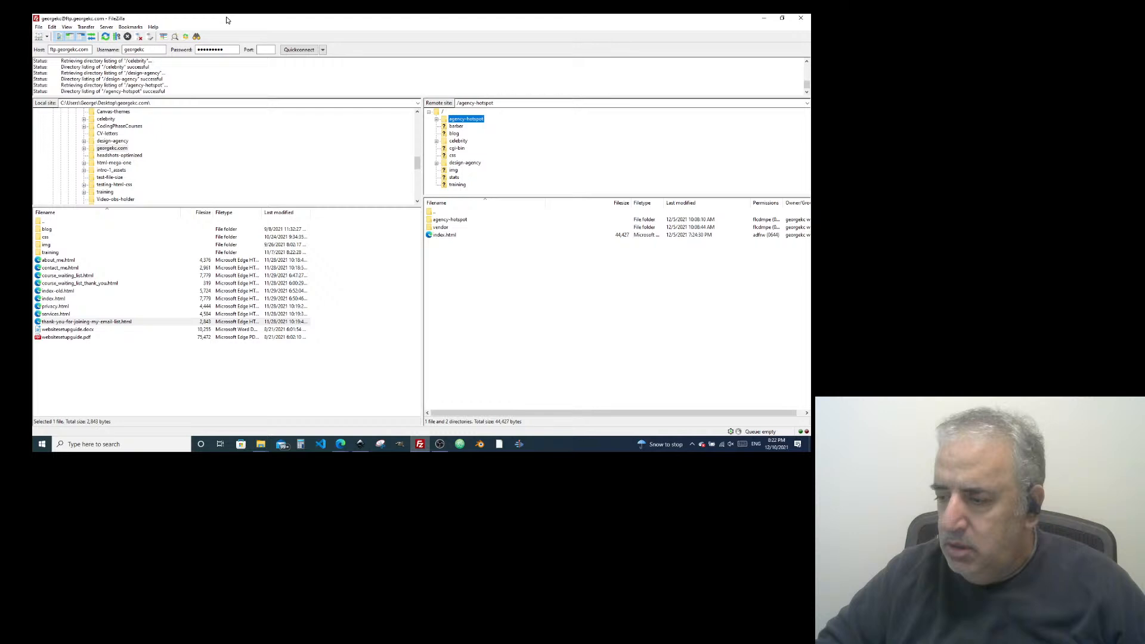
# Take FileZilla out of full screen, place it beside the georgekc.com browser window, and widen it slightly
pyautogui.doubleClick(226, 20)
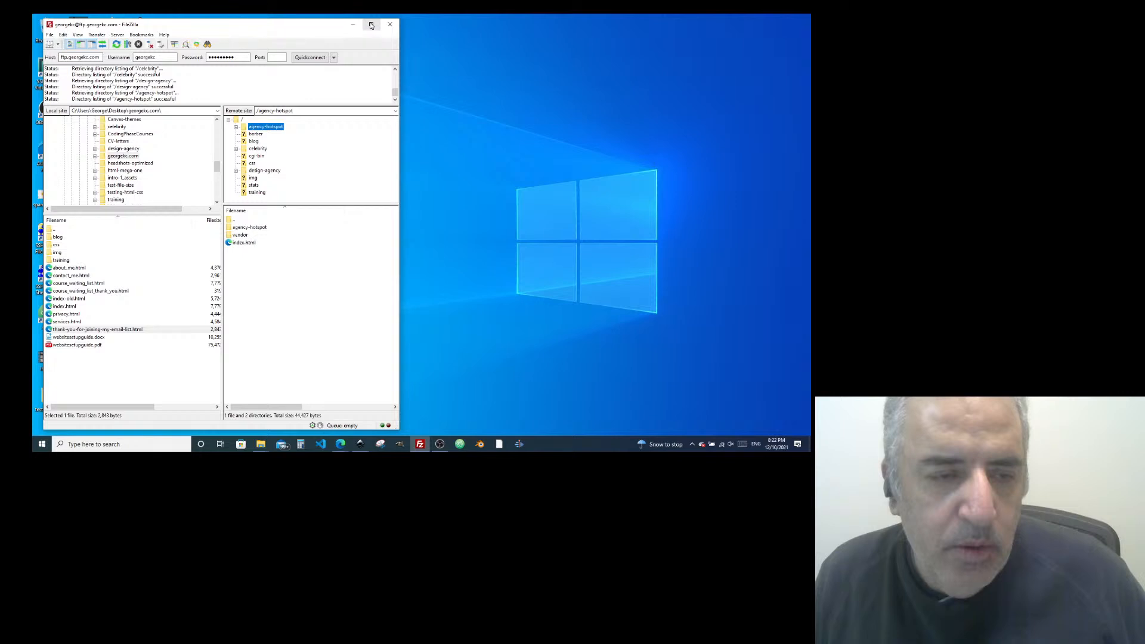
pyautogui.click(371, 25)
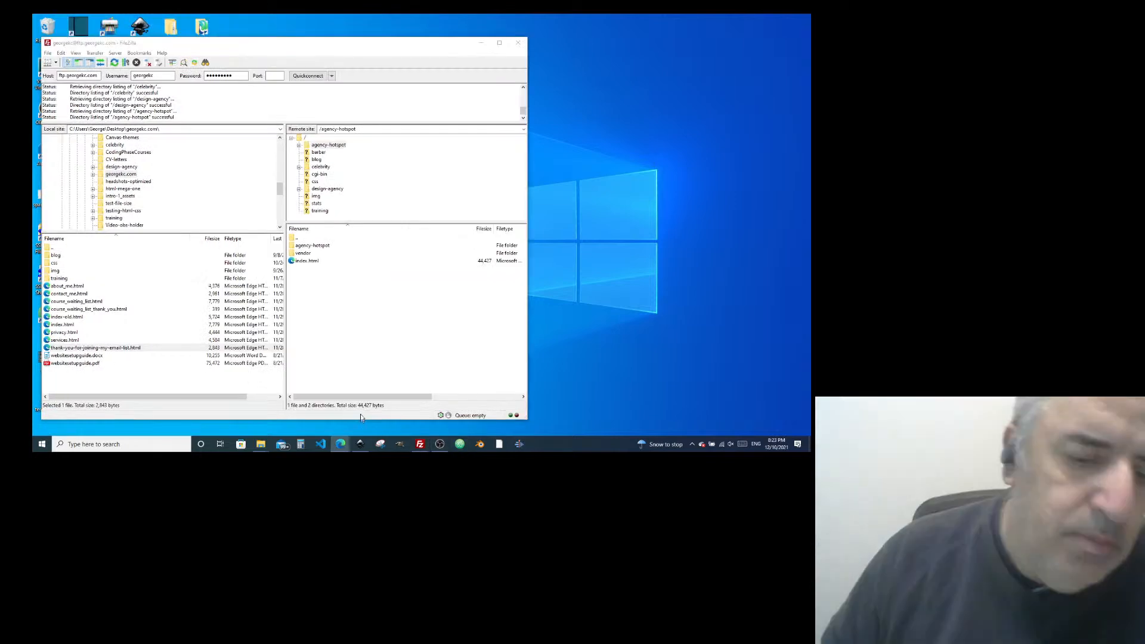
pyautogui.moveTo(340, 443)
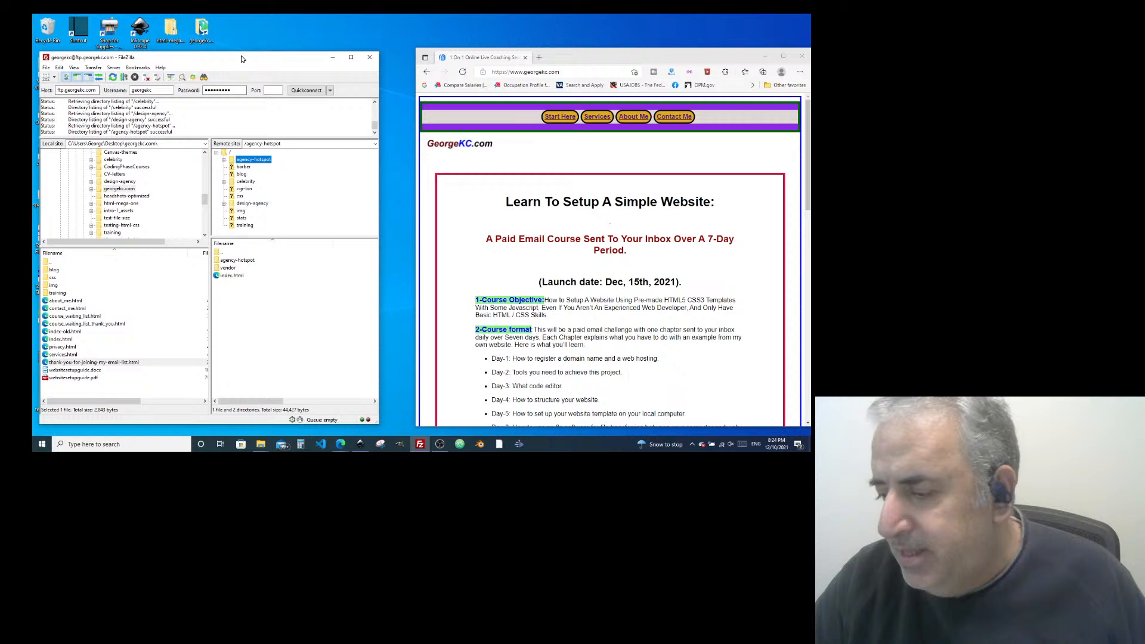
pyautogui.moveTo(242, 58); pyautogui.dragTo(240, 45)
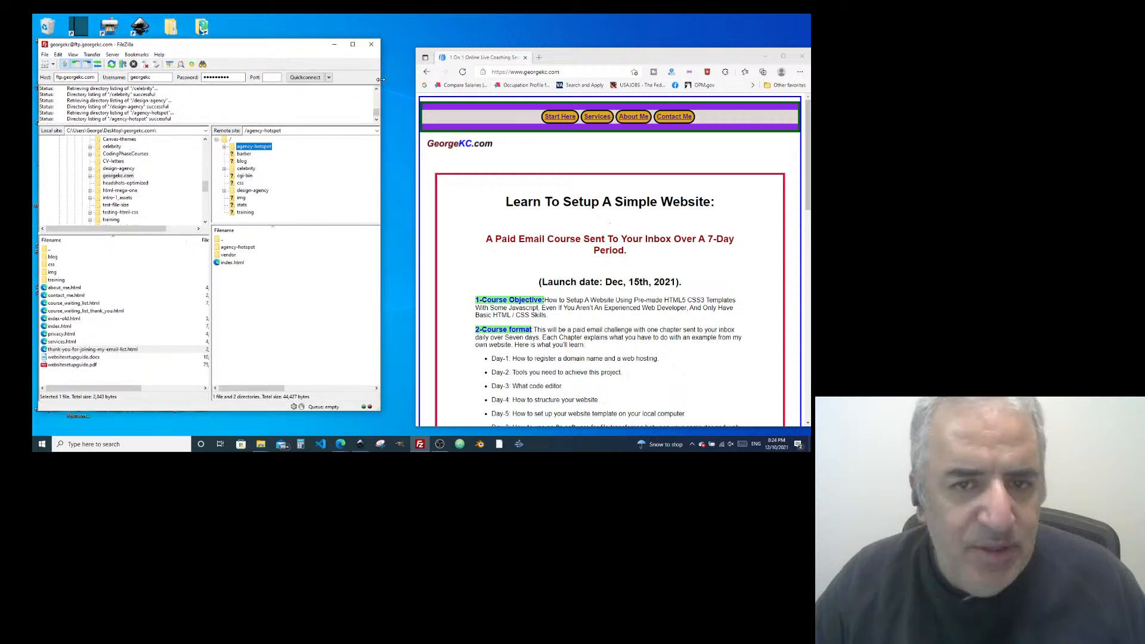
pyautogui.moveTo(380, 80); pyautogui.dragTo(395, 80)
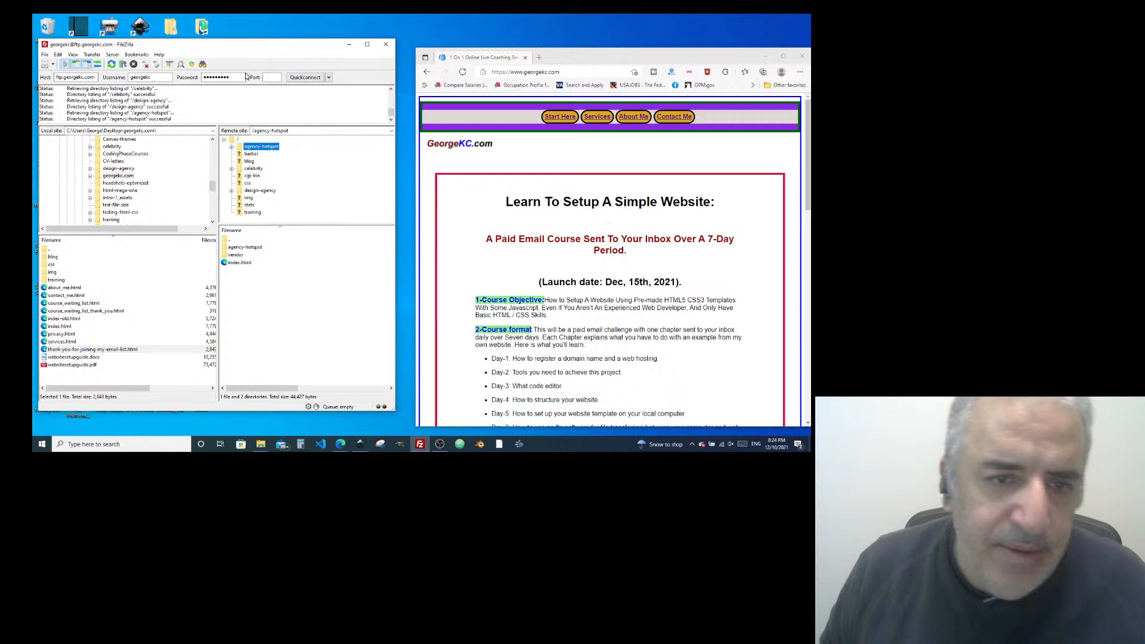